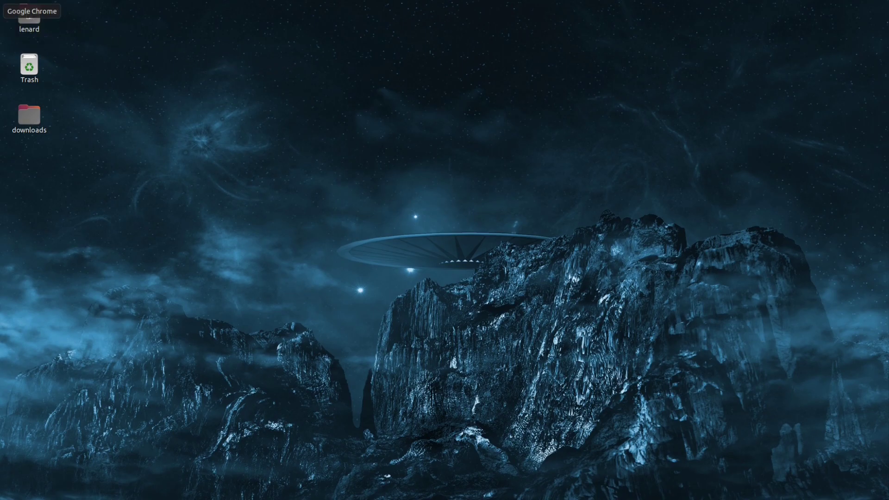
Open Home Assistant's Raspberry Pi installation guide in Chrome at 'Write the image', then minimize Chrome
click(1, 11)
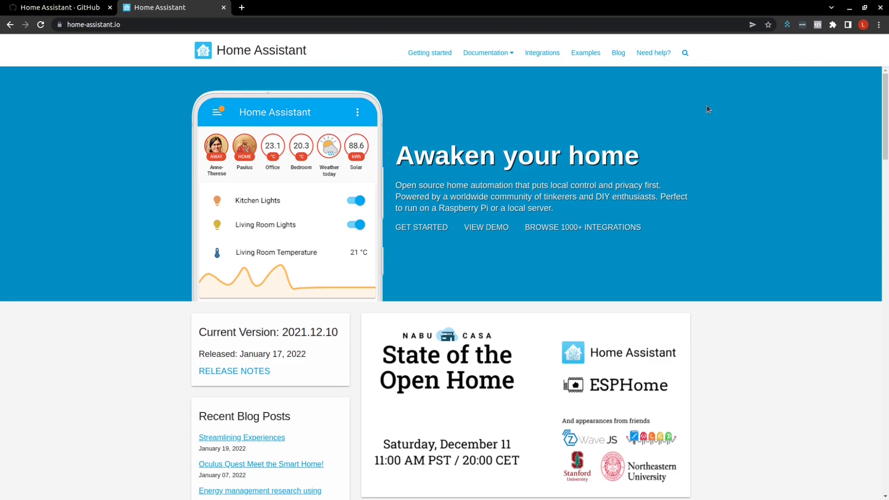
click(427, 50)
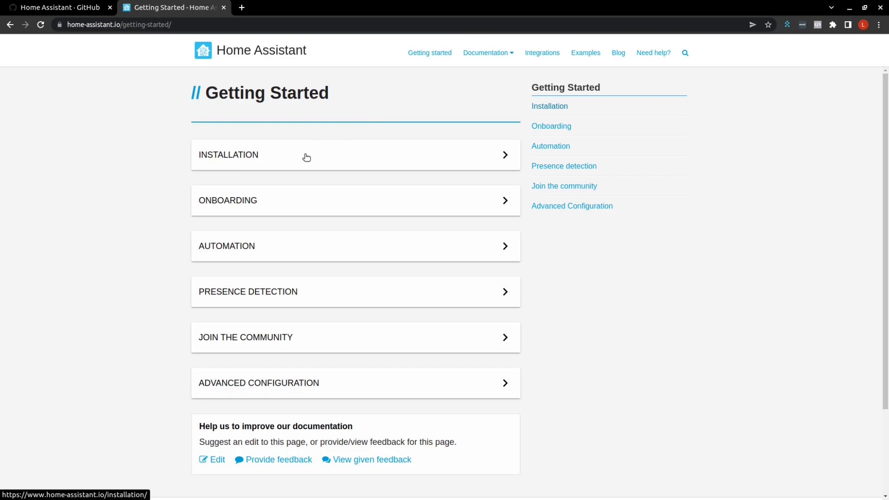
click(264, 152)
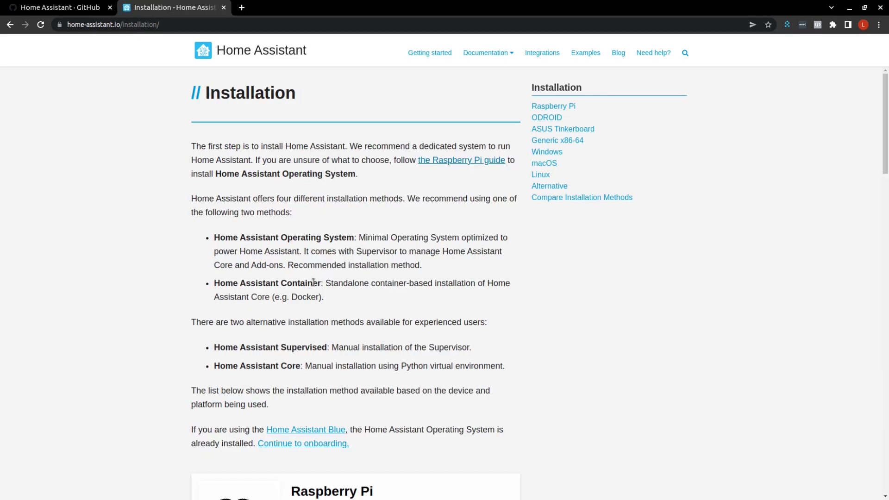
scroll(313, 282, down, 4)
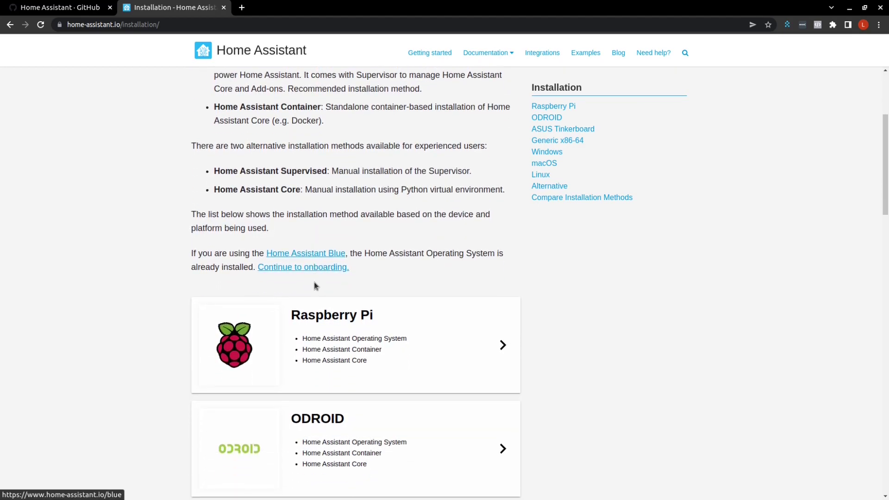
click(304, 332)
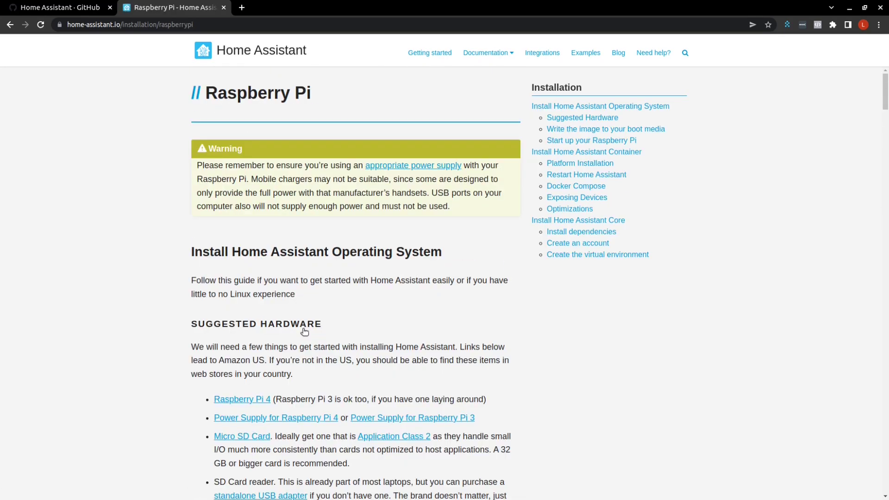
scroll(304, 338, down, 4)
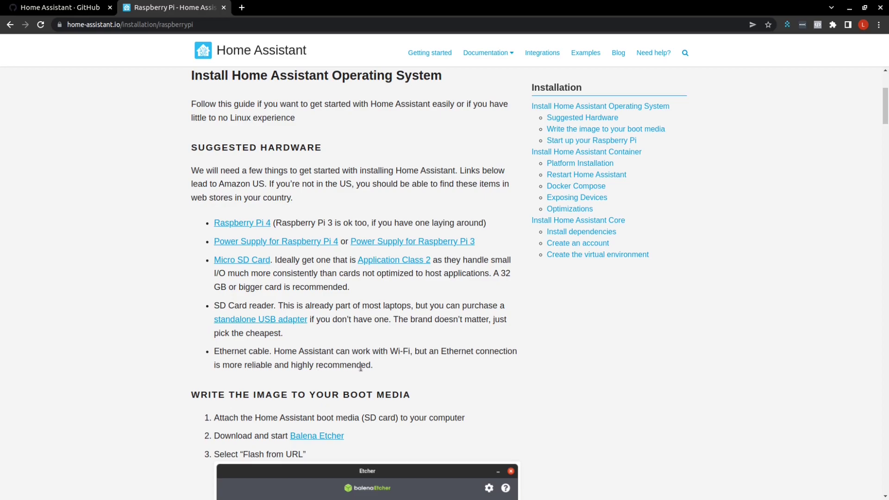
click(849, 7)
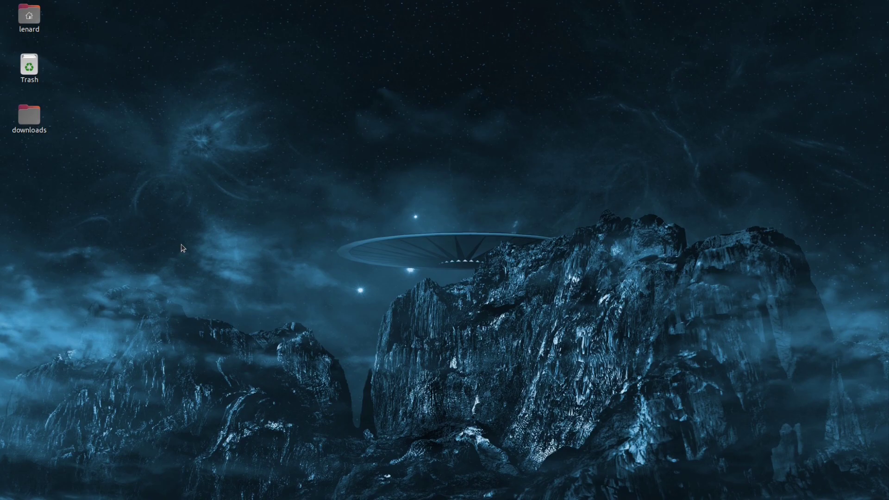
Launch balenaEtcher and Raspberry Pi Imager and arrange them side by side
click(5, 186)
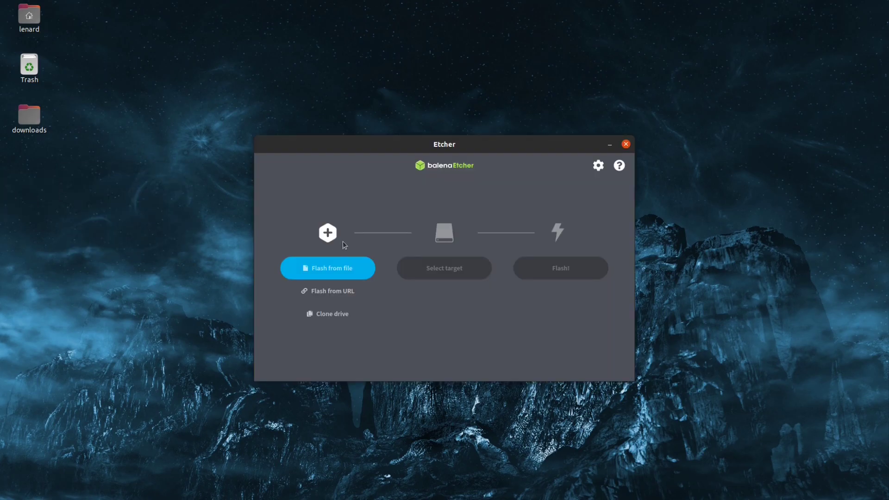
click(5, 208)
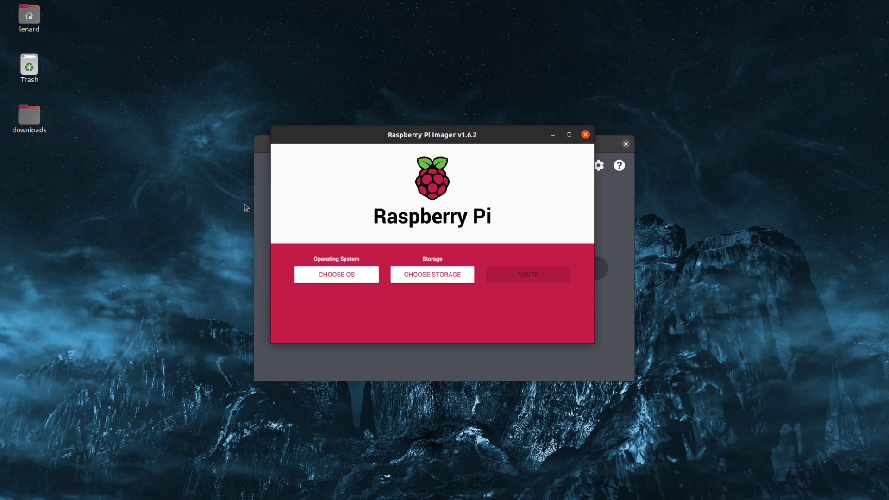
drag(354, 141, 550, 152)
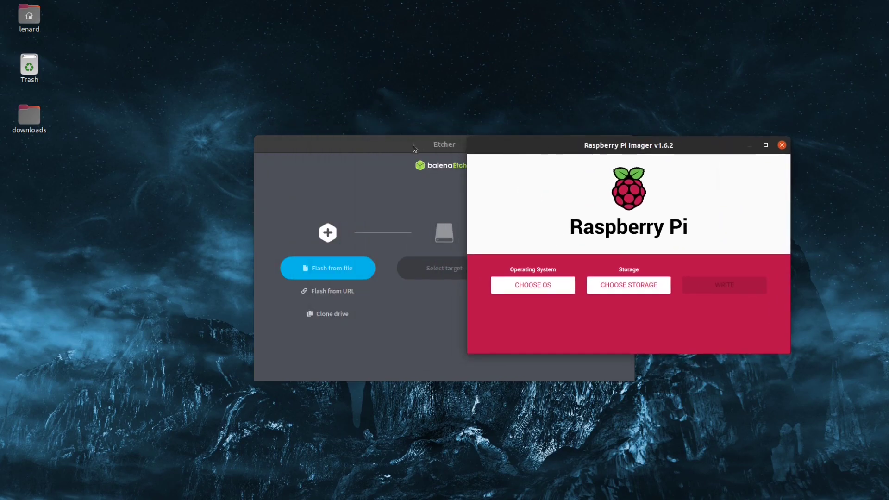
drag(413, 145, 231, 138)
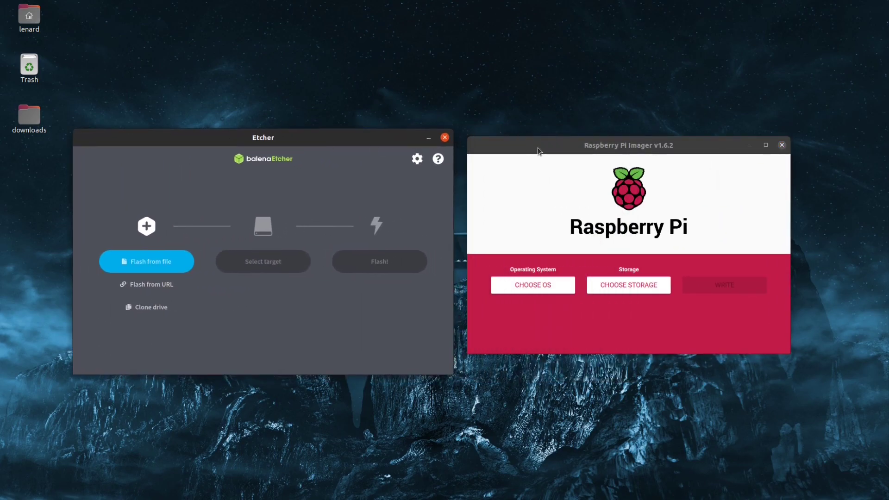
drag(538, 147, 532, 139)
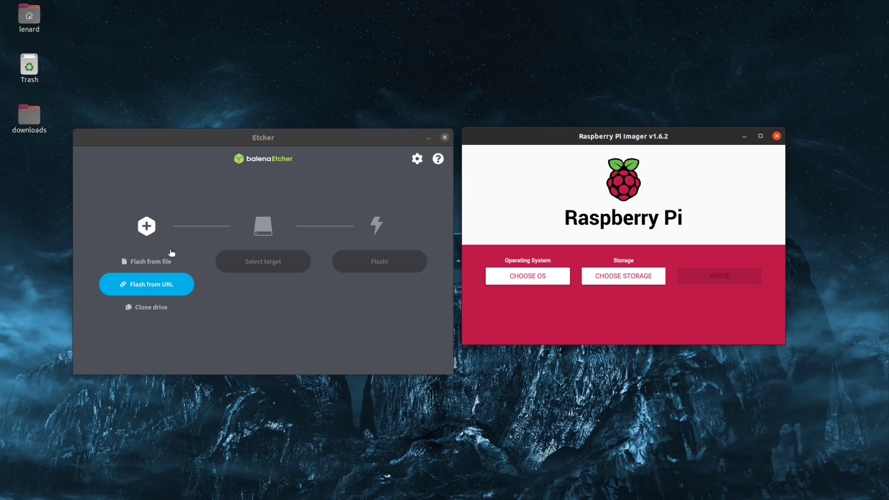
Try Etcher's Flash from URL option and its URL field, then close Etcher
click(138, 291)
click(137, 292)
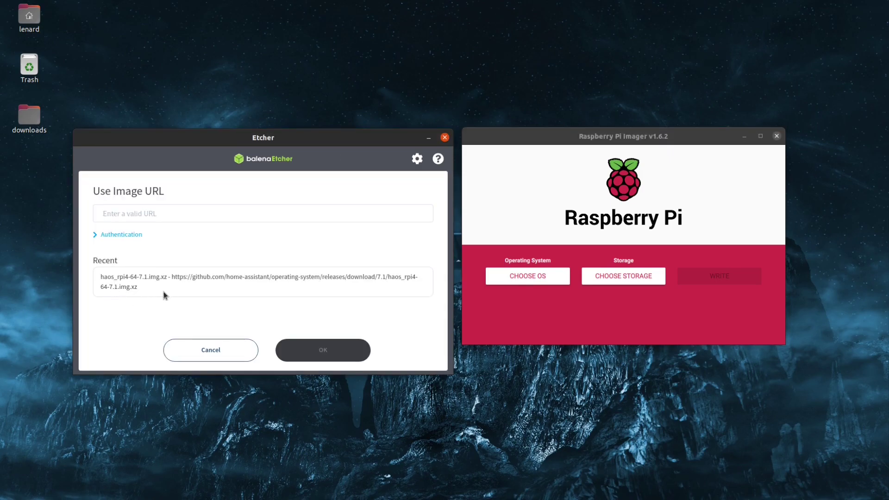
click(108, 214)
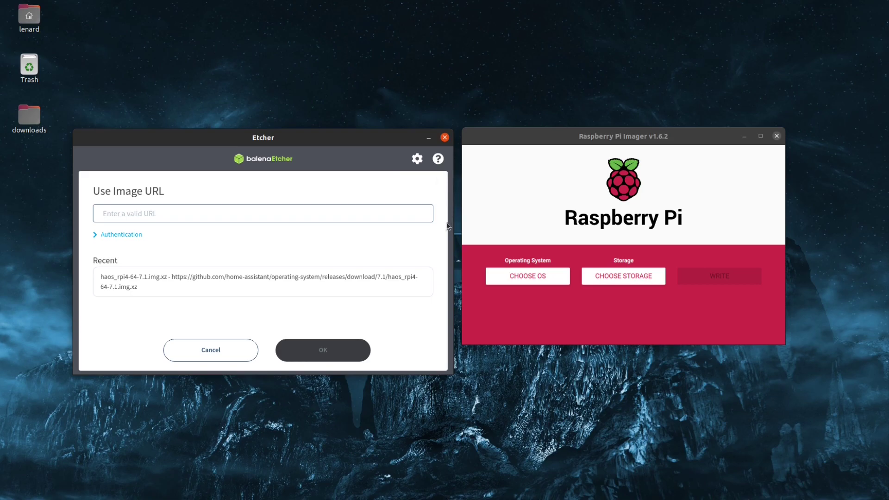
click(444, 138)
Center the Imager window, then browse Choose OS > Other specific purpose OS > Home Assistant
drag(660, 142, 501, 138)
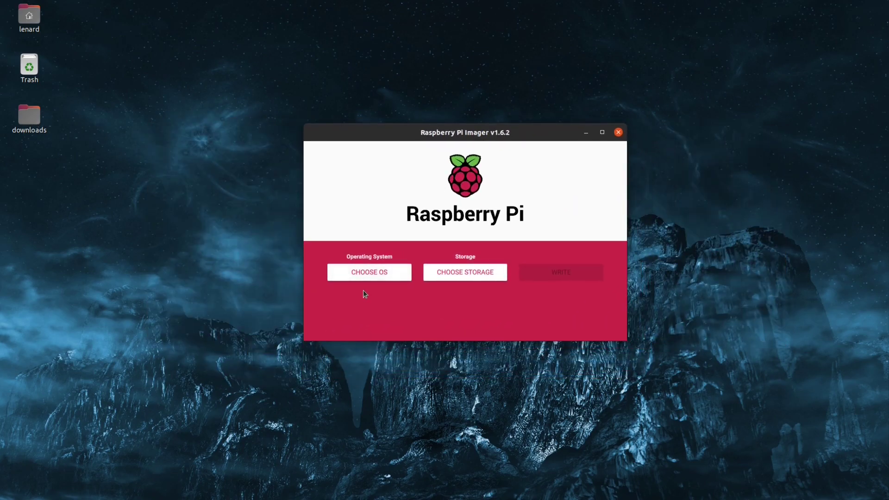
click(382, 278)
scroll(427, 268, down, 5)
scroll(429, 269, down, 1)
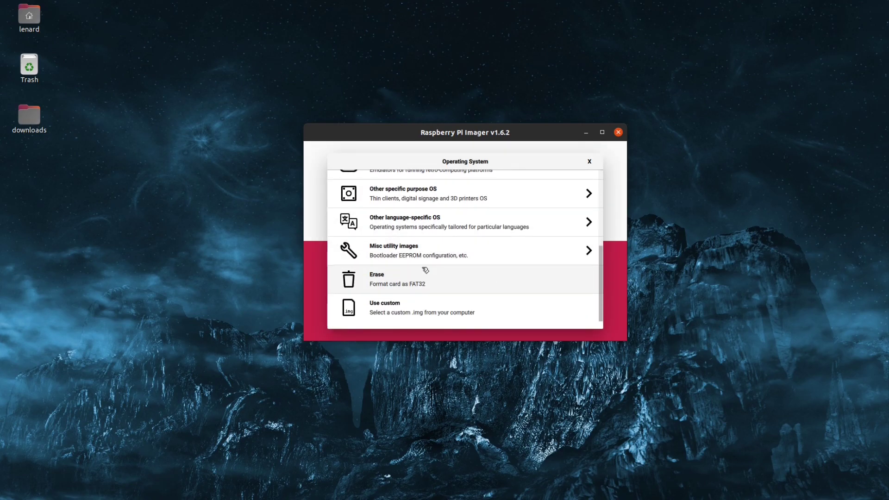
click(422, 194)
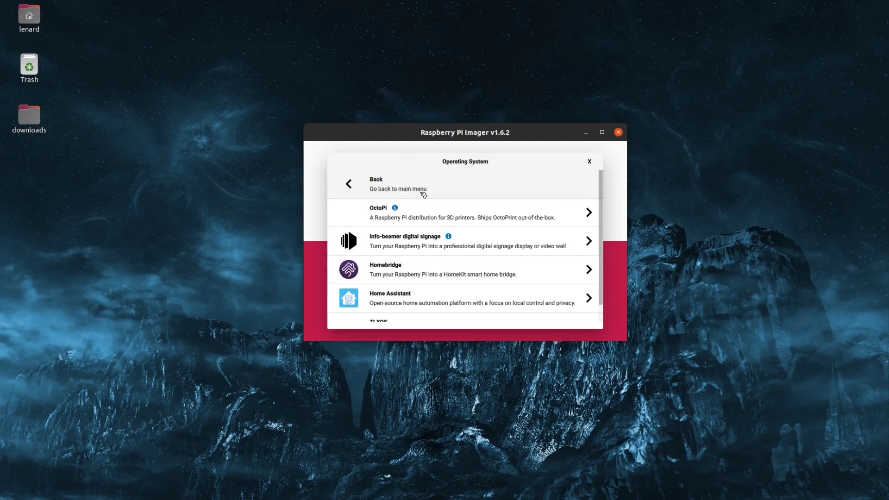
click(393, 300)
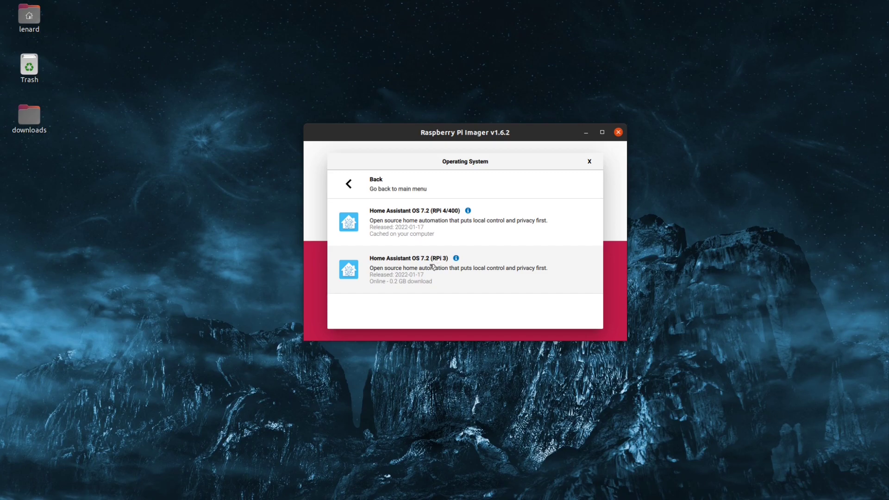
Choose Home Assistant OS 7.2 (RPi 4/400) and Internal SD card reader - 31.6 GB as storage
click(446, 224)
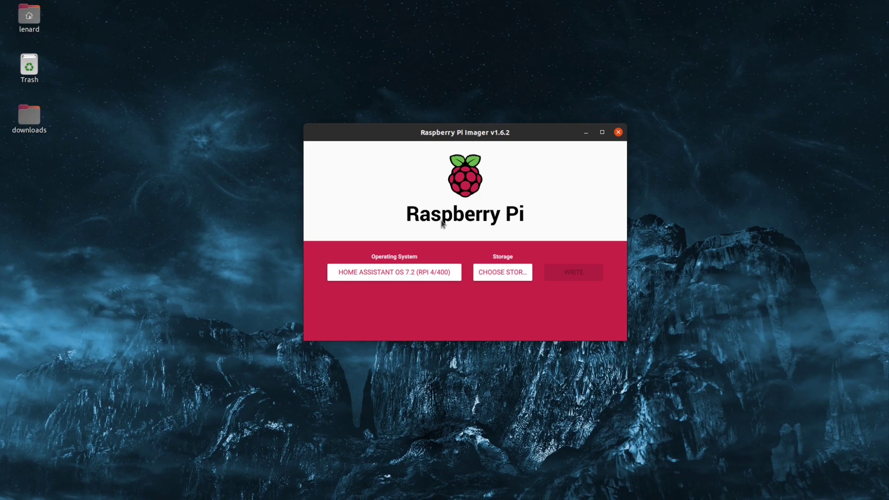
click(498, 275)
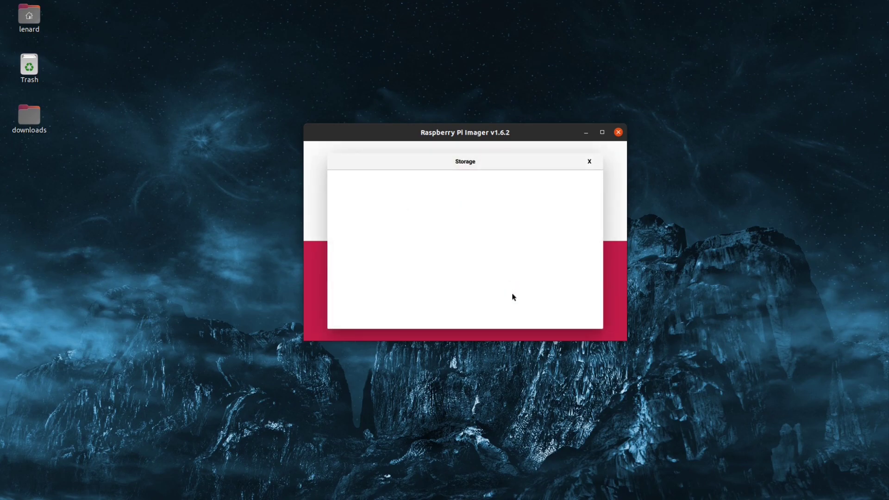
click(592, 162)
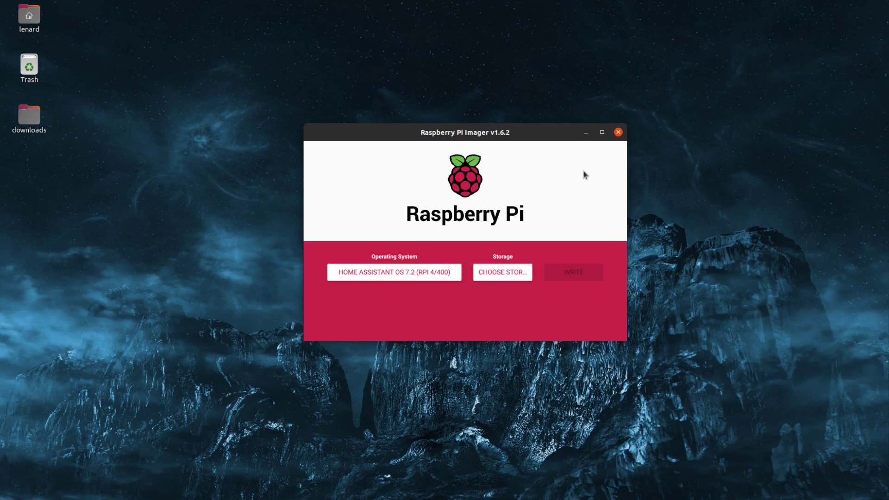
click(523, 272)
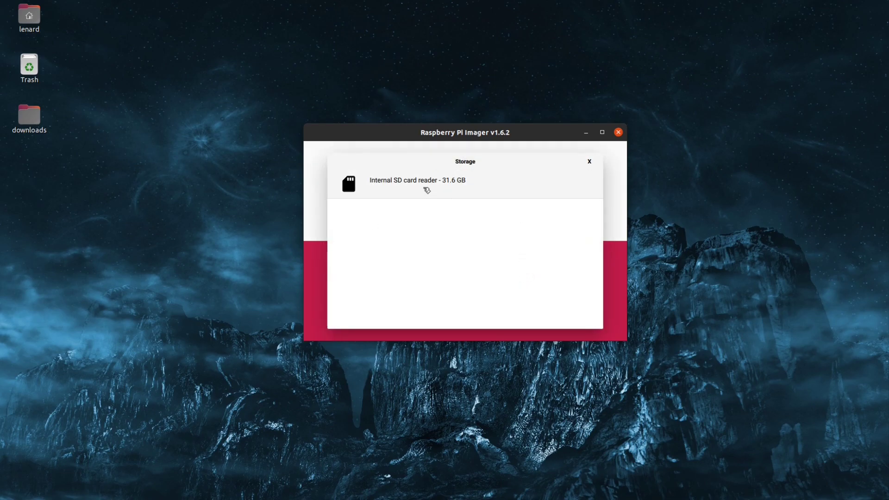
click(427, 190)
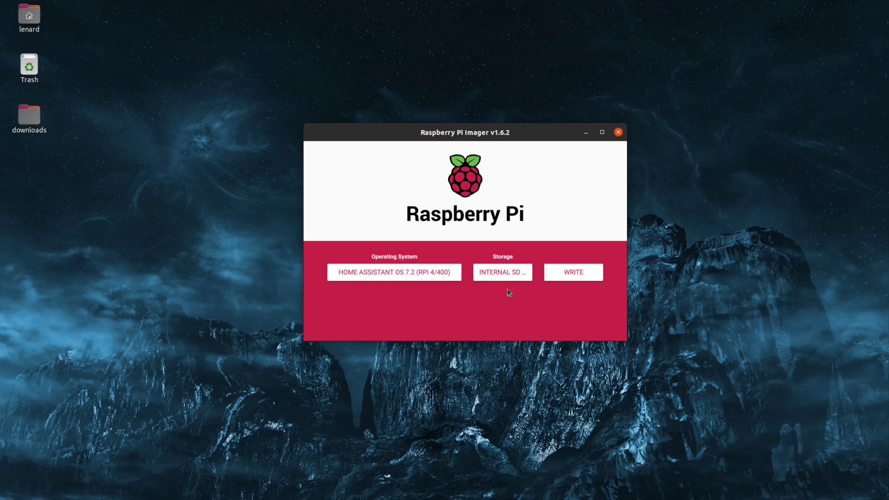
In advanced options (Ctrl+Shift+X), apply 'for this session only', untick 'Eject media when finished', and save
key(ctrl+shift+x)
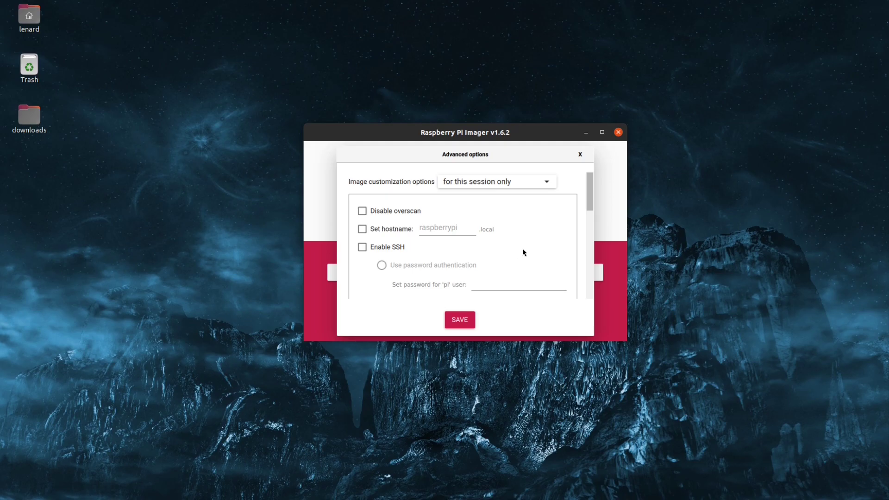
click(519, 184)
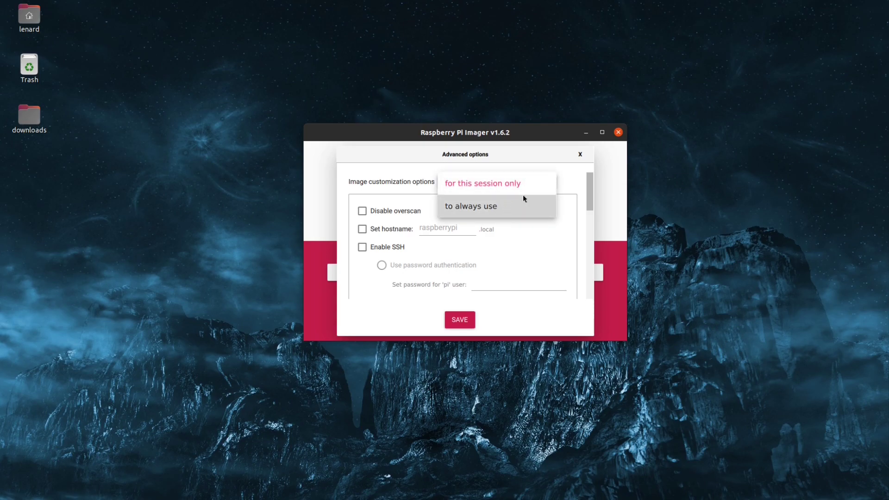
click(515, 188)
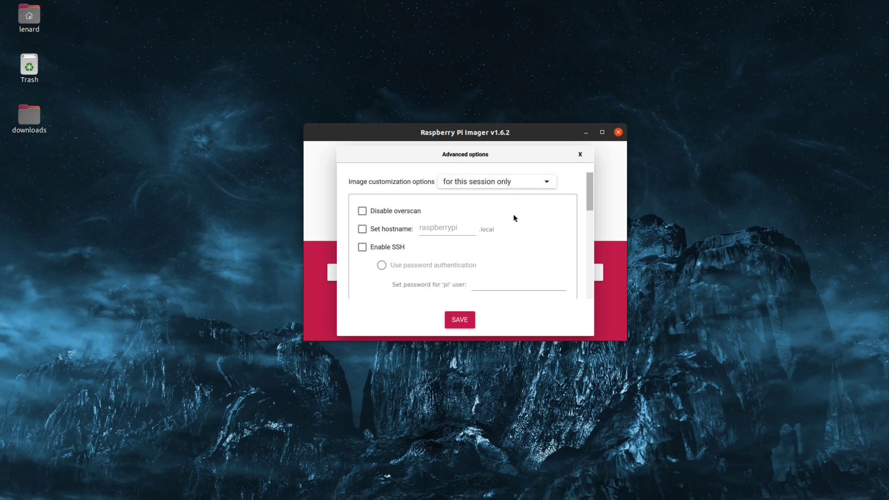
scroll(521, 229, down, 5)
scroll(522, 229, down, 3)
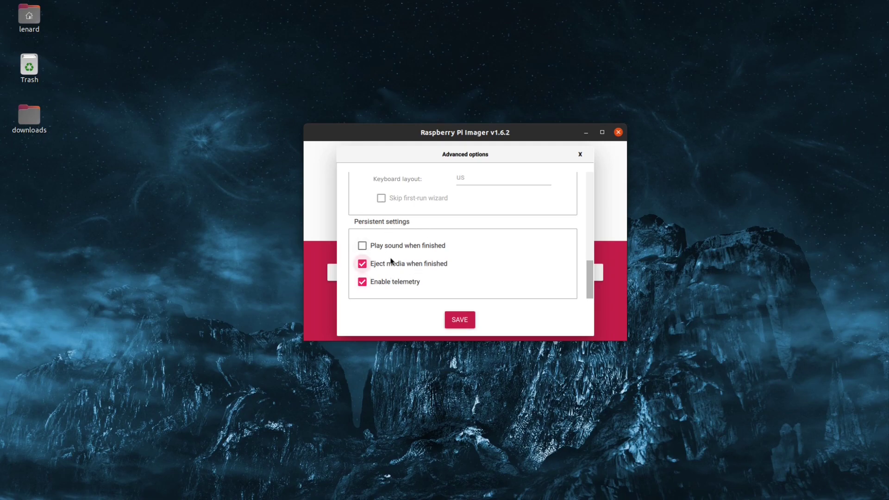
click(364, 267)
click(457, 319)
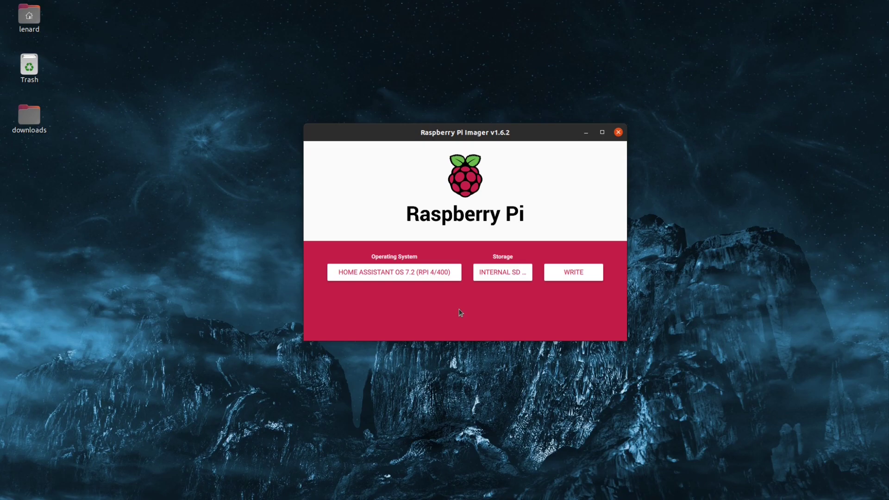
Write the image to the SD card, confirming the erase warning and entering the account password
click(565, 278)
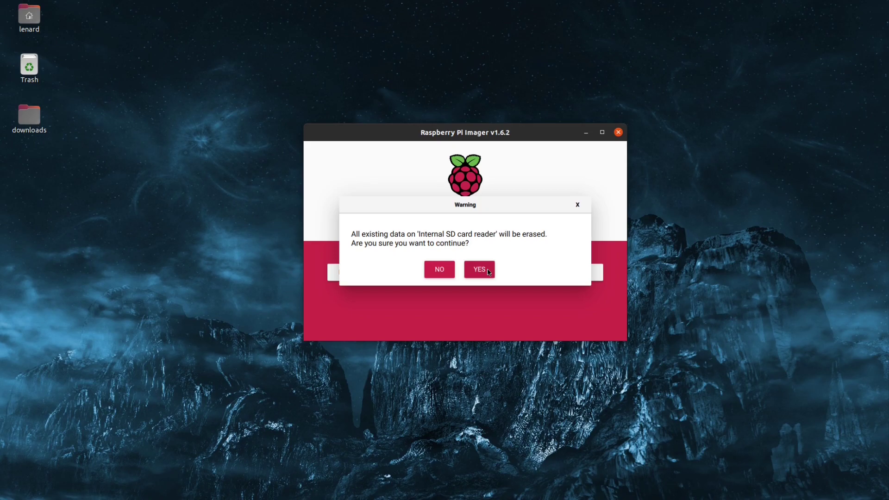
click(482, 271)
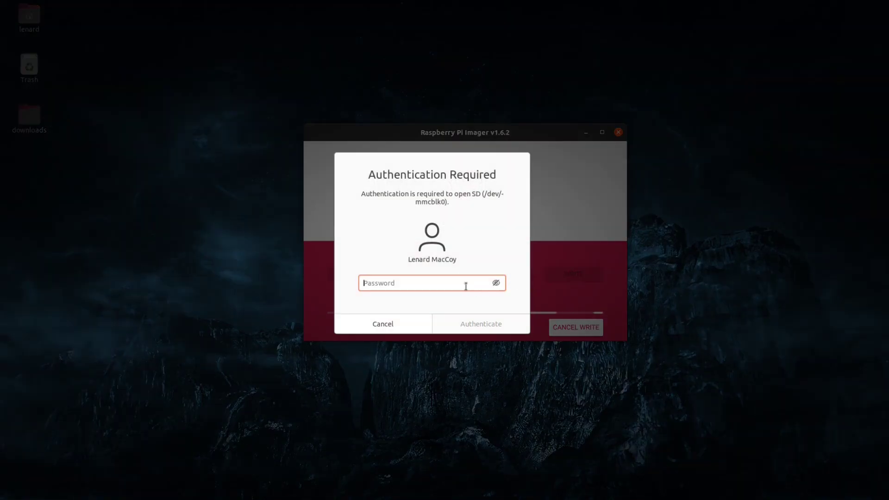
text(********)
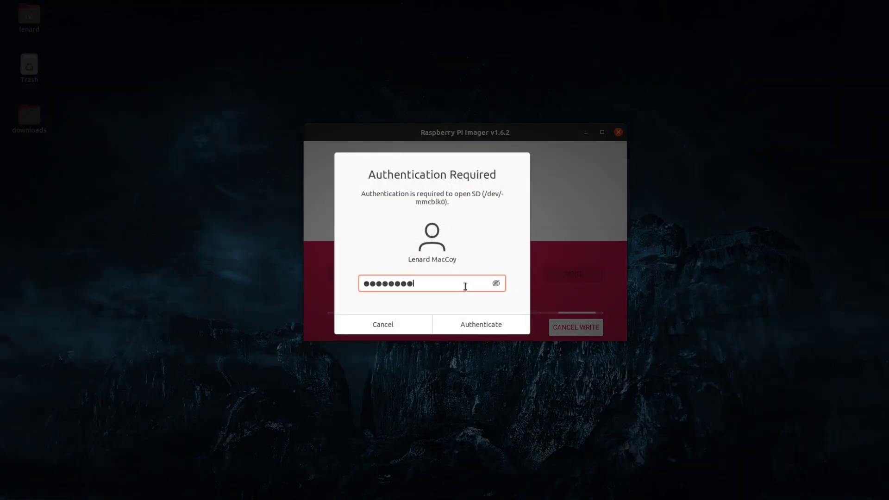
text(******)
key(Return)
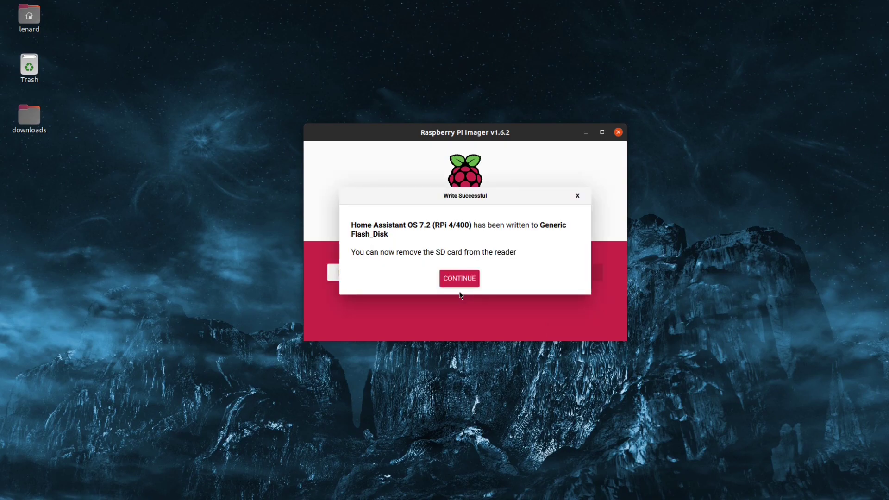
Dismiss the Write Successful dialog with CONTINUE
click(468, 280)
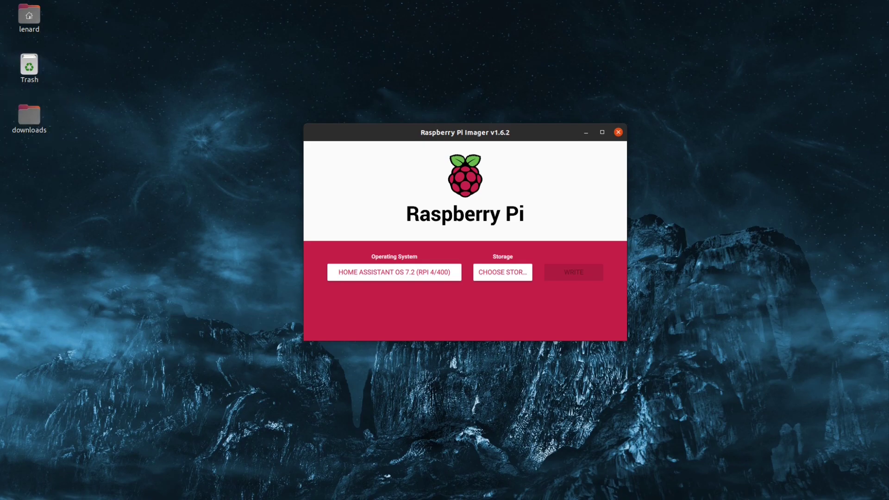
Open a terminal and run 'sudo fdisk -l' with the sudo password to list all disks
key(ctrl+alt+t)
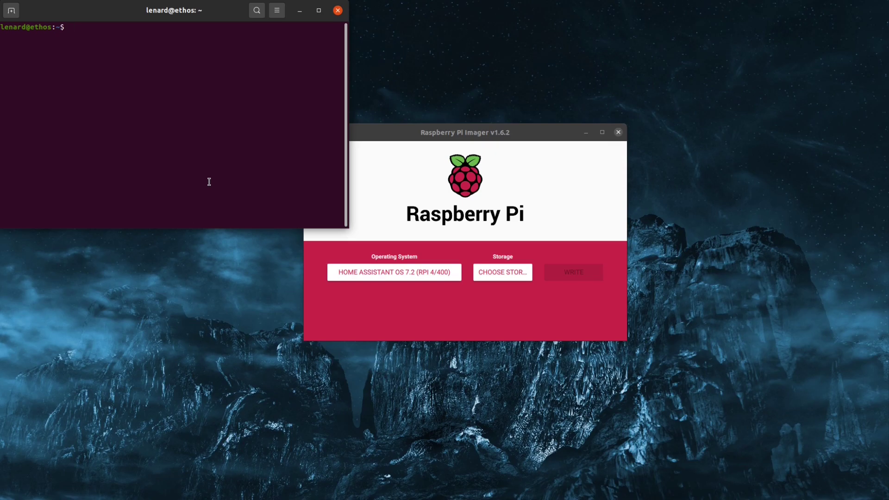
text(sudi)
key(BackSpace)
text(o mount)
key(BackSpace)
key(BackSpace)
key(BackSpace)
key(BackSpace)
key(BackSpace)
key(BackSpace)
key(BackSpace)
key(BackSpace)
key(BackSpace)
key(BackSpace)
key(BackSpace)
text(sudo fdisk -l)
key(Return)
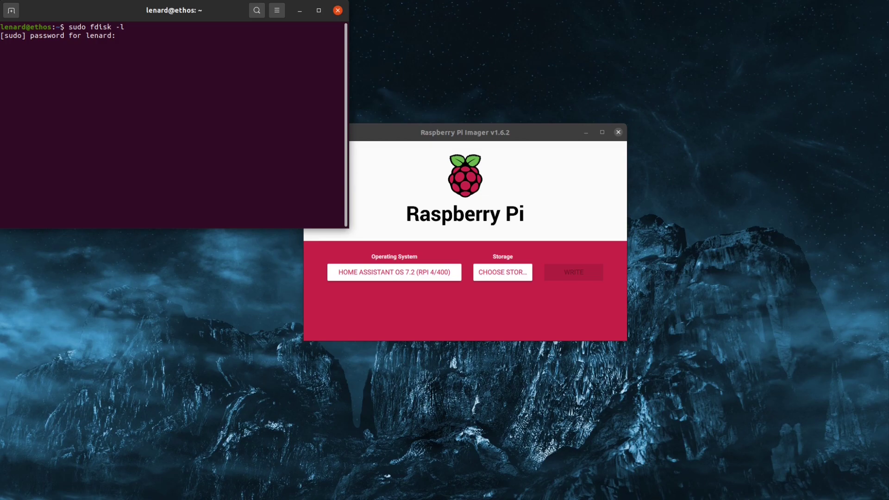
key(Return)
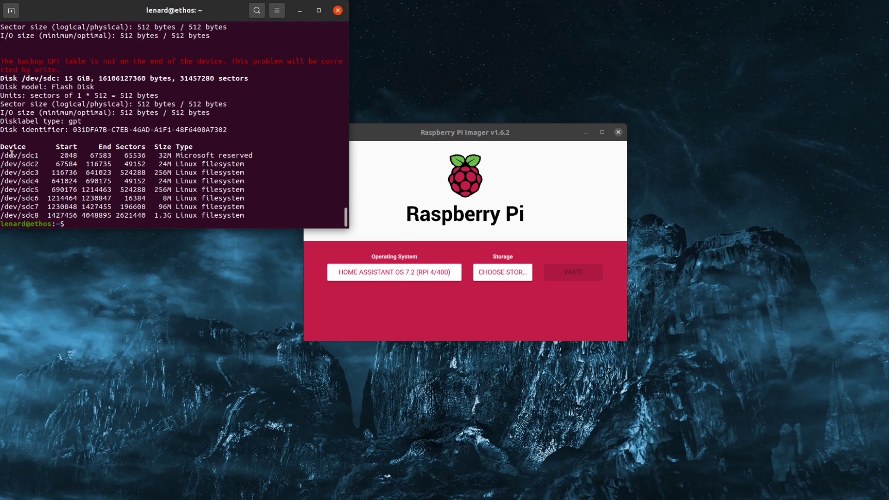
Begin typing the command 'sudo mount -t vfat /dev/sdc1'
drag(2, 155, 255, 155)
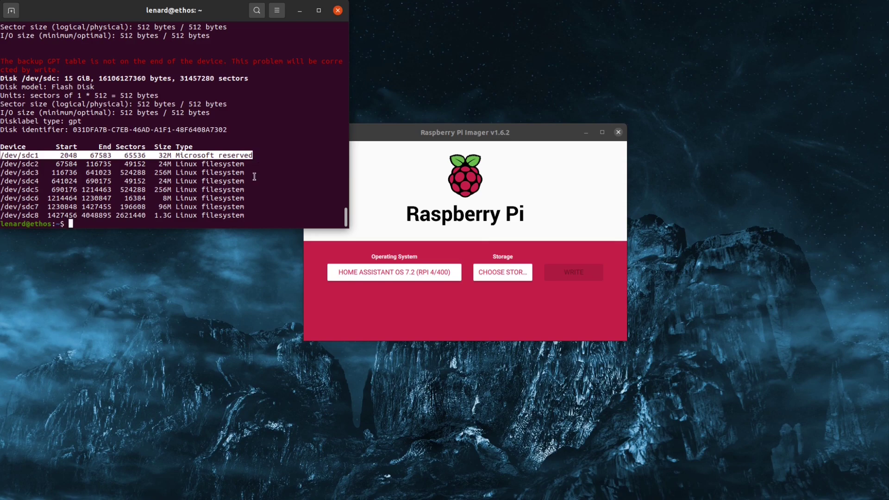
text(sudo mount)
text( /de)
key(Tab)
text(sdc1)
key(Left)
key(Left)
key(Left)
key(Left)
key(Left)
key(Left)
key(Left)
key(Left)
key(Left)
key(Left)
text(-t vfat)
Append the mount point /media/<user>/hassos-boot/ and the option '-o uid=1000'
key(End)
text(/media/)
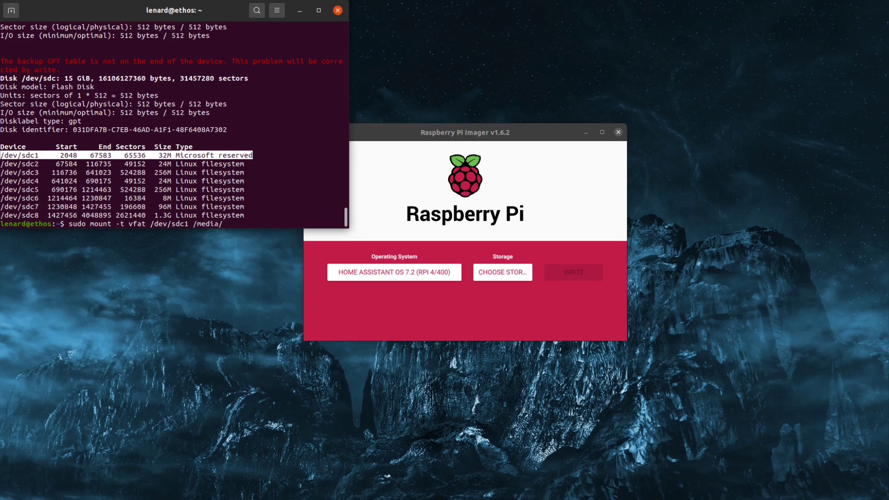
text(le)
key(Tab)
text(hass)
key(Tab)
text(b)
key(Tab)
text(-o uid=1000)
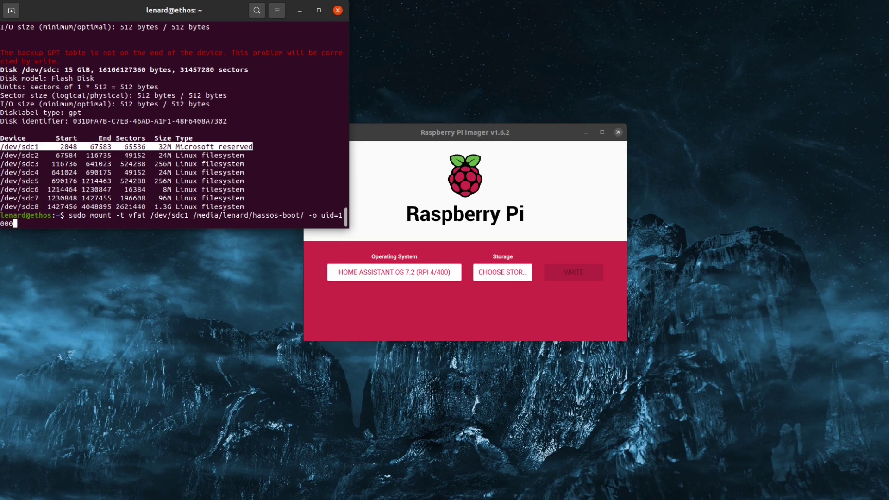
Run the mount command, then cd into /media/<user>/hassos-boot/
key(Return)
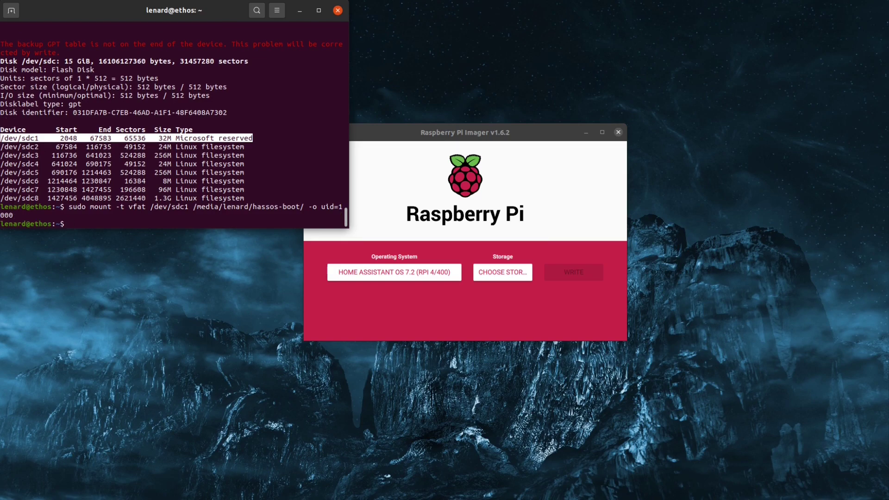
text(cd )
text(medi)
key(BackSpace)
key(BackSpace)
key(BackSpace)
key(BackSpace)
text(/medi)
key(Tab)
text(le)
key(Tab)
text(h)
key(Tab)
text(b)
key(Tab)
key(Return)
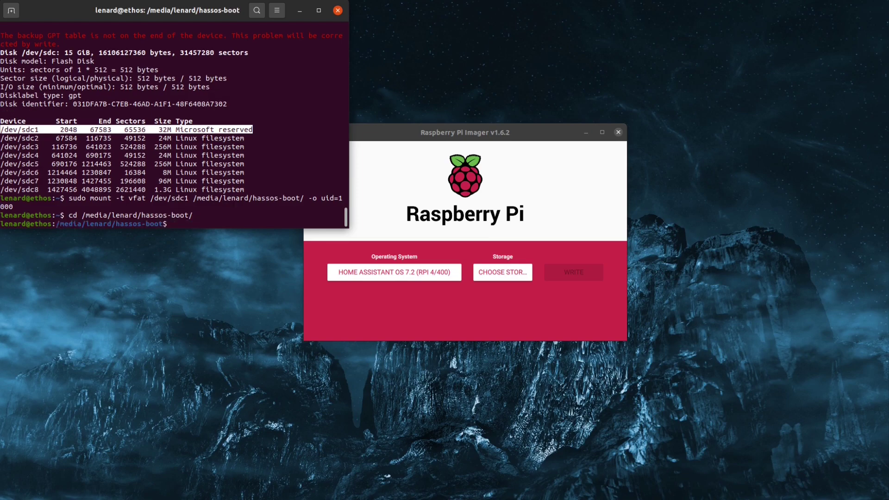
List the boot partition's files (config.txt, cmdline.txt, overlays) with ls
text(ls)
key(Return)
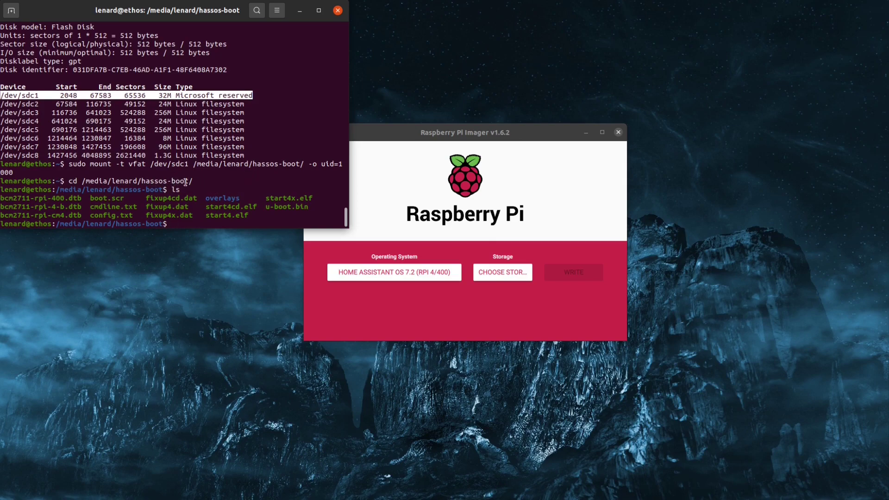
drag(192, 180, 141, 180)
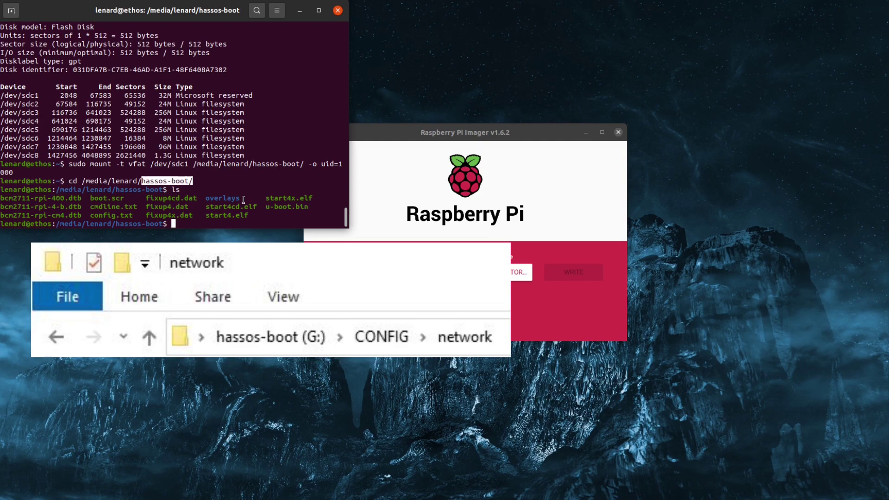
Create a CONFIG folder on the boot partition and change into it
text(mkdir CONFIG)
key(Return)
text(cd C)
key(Tab)
key(Return)
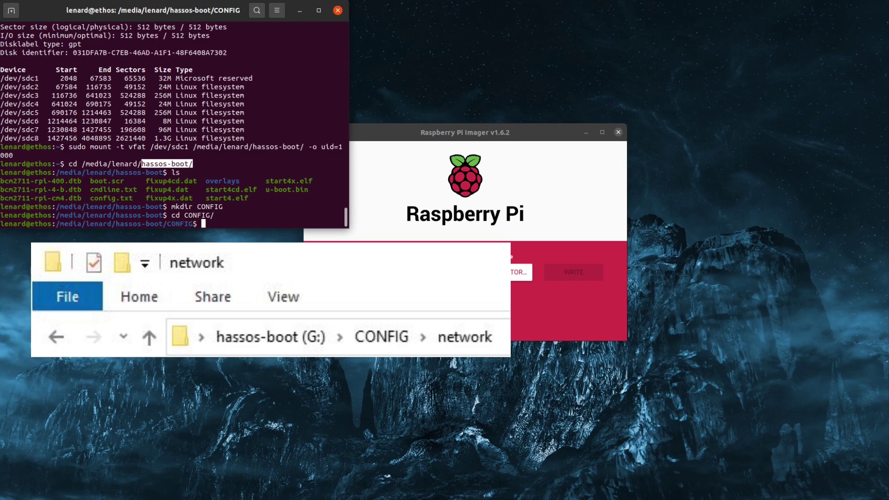
Create a network folder inside CONFIG, enter it, and centre the terminal window
text(mkdir network)
key(Return)
text(cd ne)
key(Tab)
key(Return)
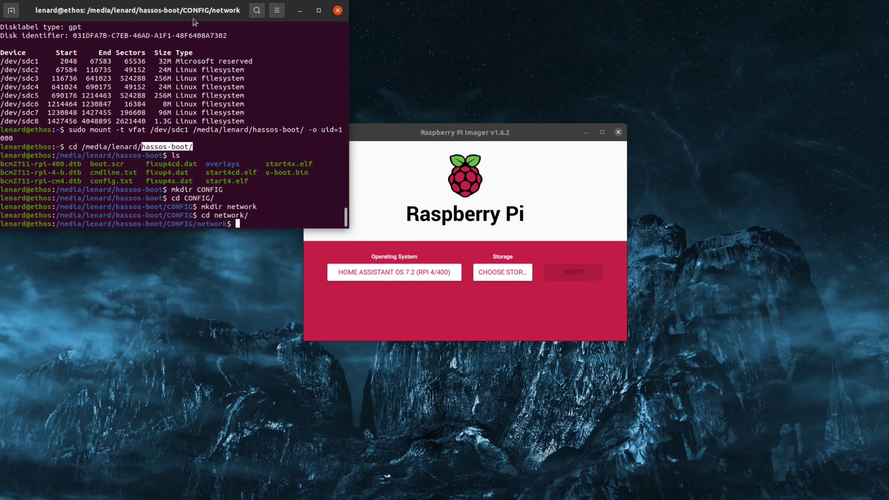
drag(194, 11, 456, 88)
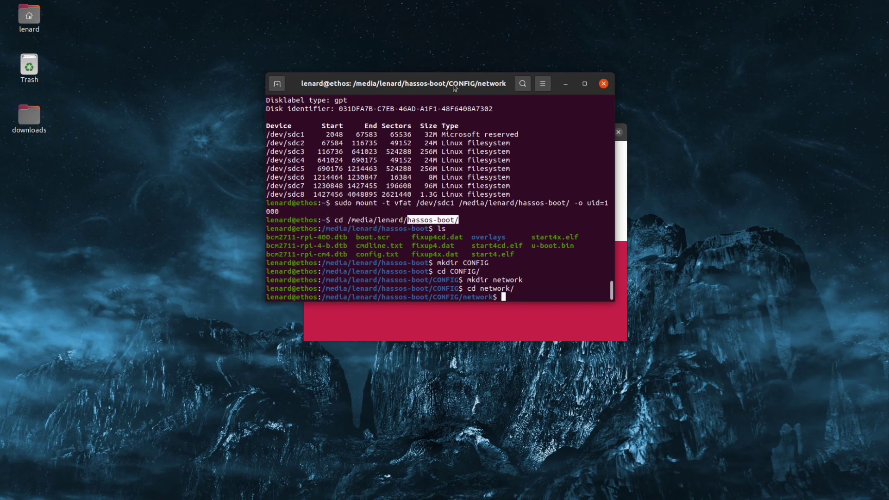
Open a new file named my-network (no .txt ending) with sudo nano
text(my-network.txt)
key(BackSpace)
key(BackSpace)
key(BackSpace)
key(BackSpace)
key(BackSpace)
key(BackSpace)
key(BackSpace)
key(BackSpace)
key(BackSpace)
key(BackSpace)
key(BackSpace)
key(BackSpace)
key(BackSpace)
key(BackSpace)
text(sudo nano my-network)
key(Return)
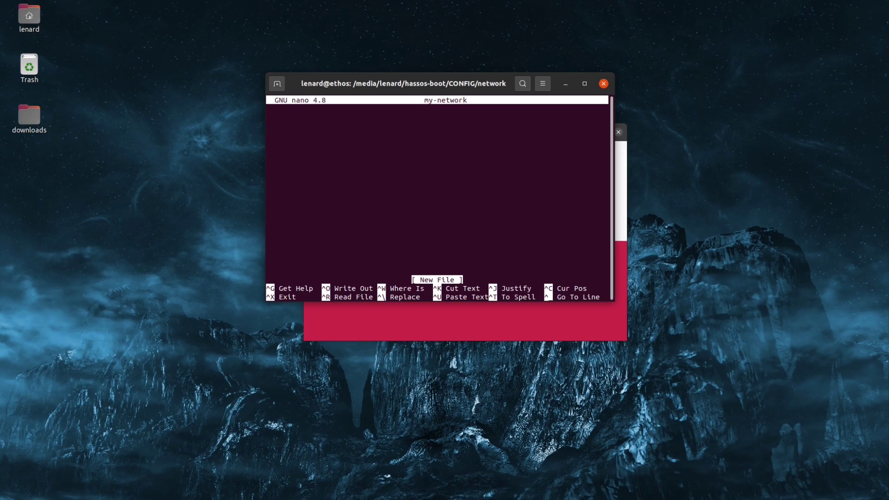
Paste the network configuration template into my-network and locate the open_power ssid
text([ipv4] method=auto # Uncomment below if your using a static IP address and comment out the above m # You can set the IP address to what you like #method=manual #address=192.168.1.111/24;192.168.1.1 #dns=8.8.8.8;8.8.4.4;  [ipv6] addr-gen-mode=stable-privacy method=auto)
click(310, 186)
key(Up)
key(Up)
key(Up)
key(Up)
key(Up)
key(Up)
key(Up)
key(Up)
key(Up)
key(Up)
key(Up)
key(Up)
key(Up)
key(Up)
key(Up)
key(Up)
key(Up)
key(Up)
key(Up)
key(Up)
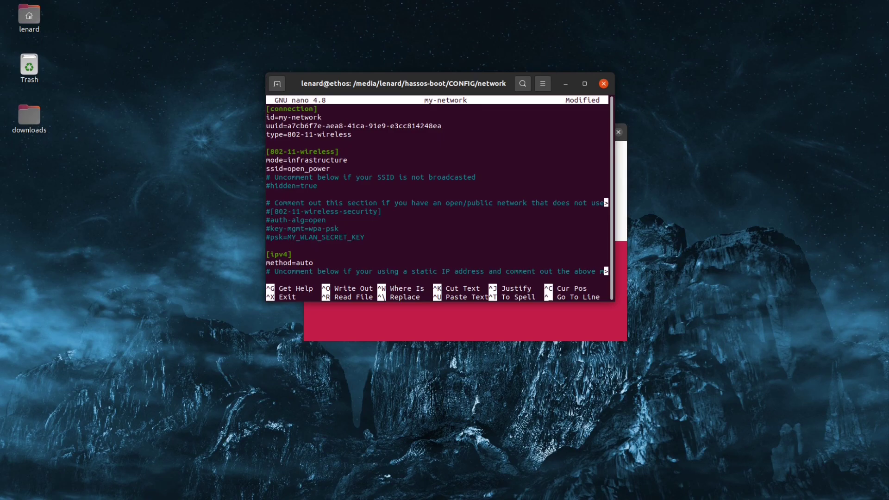
key(Down)
key(Down)
Adjust the comment marker on the hidden=true line in the wireless section
key(Down)
key(Down)
key(Down)
key(Down)
key(Down)
key(Right)
key(Right)
key(Right)
key(Right)
key(Left)
key(Left)
key(Left)
key(Left)
key(Right)
key(Right)
key(Right)
key(Right)
key(Right)
key(Left)
key(shift+Left)
key(shift+Left)
key(shift+Left)
key(shift+Left)
key(shift+Left)
key(shift+Left)
key(shift+Left)
key(shift+Left)
key(shift+Left)
key(shift+Left)
key(Down)
key(Down)
key(Left)
key(Left)
key(Left)
key(Left)
key(BackSpace)
text(#)
key(Down)
key(Down)
key(Down)
key(Right)
key(Right)
key(Right)
key(Right)
key(Right)
key(Right)
key(Right)
key(Right)
key(Right)
key(Right)
key(Right)
key(Right)
key(Right)
key(Right)
key(Right)
key(Right)
Uncomment the wireless-security header, auth-alg, key-mgmt and psk lines and inspect the placeholder key
click(324, 220)
click(311, 220)
click(294, 211)
click(272, 212)
key(BackSpace)
click(267, 220)
key(Delete)
click(268, 228)
key(Delete)
click(268, 237)
key(Delete)
key(Right)
key(Right)
key(Right)
key(Right)
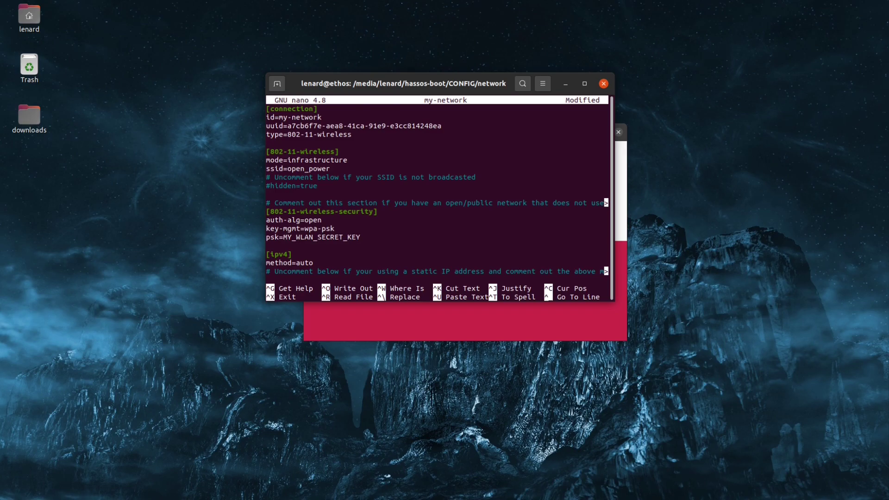
key(shift+Right)
key(shift+Right)
key(shift+Right)
key(shift+Right)
key(shift+Right)
key(shift+Right)
key(shift+Right)
key(shift+Right)
key(shift+Right)
key(shift+Right)
key(shift+Right)
key(shift+Right)
key(shift+Right)
key(shift+Right)
key(shift+Right)
key(shift+Right)
key(shift+Right)
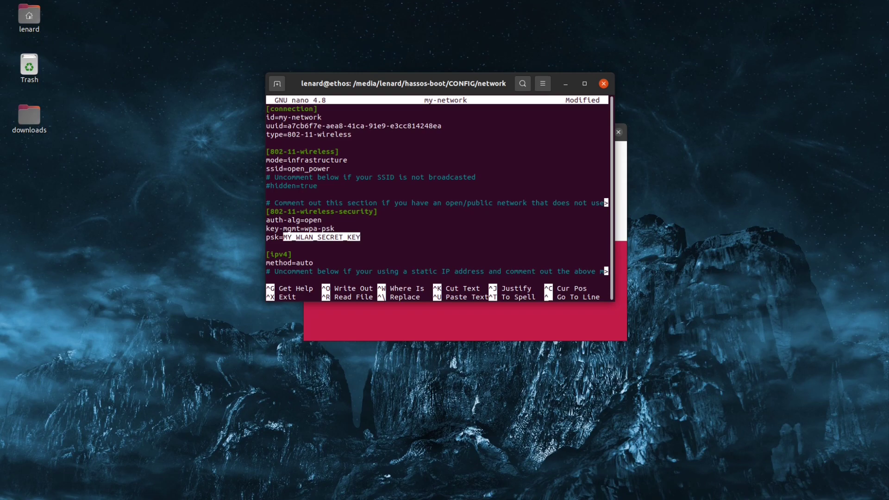
key(ctrl+6)
key(Up)
key(Down)
key(Left)
key(Left)
key(Left)
key(Left)
key(Left)
key(Left)
key(Left)
key(Left)
key(Left)
key(Left)
key(Left)
key(Left)
key(Left)
key(Left)
key(Left)
key(Left)
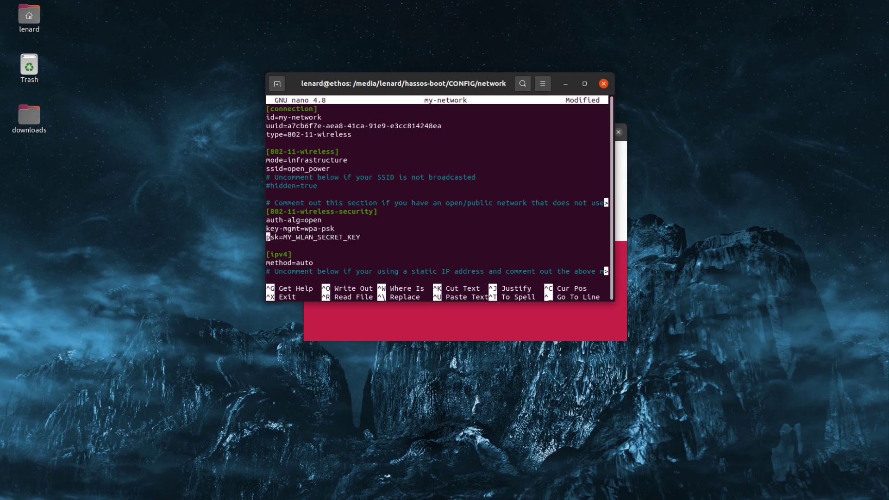
Comment the psk, key-mgmt, auth-alg and wireless-security header lines back out for an open network
text(#)
key(Up)
key(Left)
text(#)
key(Up)
key(Left)
text(#)
key(Up)
key(Left)
text(#)
key(Down)
key(Down)
key(Down)
key(Down)
key(Down)
key(Down)
key(Down)
key(Down)
key(Down)
key(Down)
key(Down)
key(Down)
Comment out method=auto and uncomment the method=manual, static address and dns lines
key(Up)
key(Up)
key(Up)
key(Up)
key(Up)
key(Up)
key(Left)
key(Right)
key(Right)
key(Right)
key(Right)
key(Right)
key(Right)
key(Right)
key(Right)
key(Right)
key(Right)
key(Right)
key(Right)
key(Left)
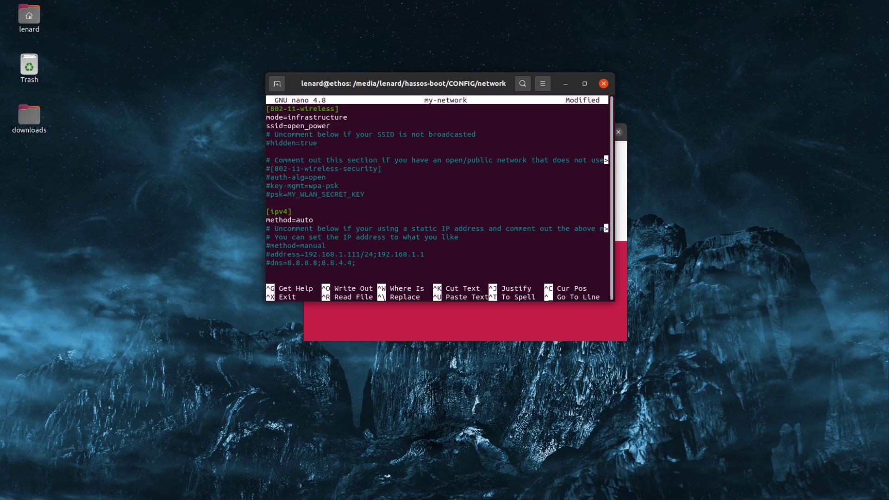
key(Left)
key(Left)
key(Left)
key(Left)
key(Left)
key(Left)
key(Left)
key(Left)
key(Left)
key(Left)
key(Left)
text(#)
key(Down)
key(Down)
key(Down)
key(Left)
key(Delete)
key(Down)
key(Delete)
key(Down)
key(Delete)
Re-comment the dns, address and manual lines, restore method=auto, and save my-network
key(Up)
key(Right)
key(Right)
key(Right)
key(Right)
key(Right)
key(Right)
key(Right)
key(Right)
key(Right)
key(Right)
key(Down)
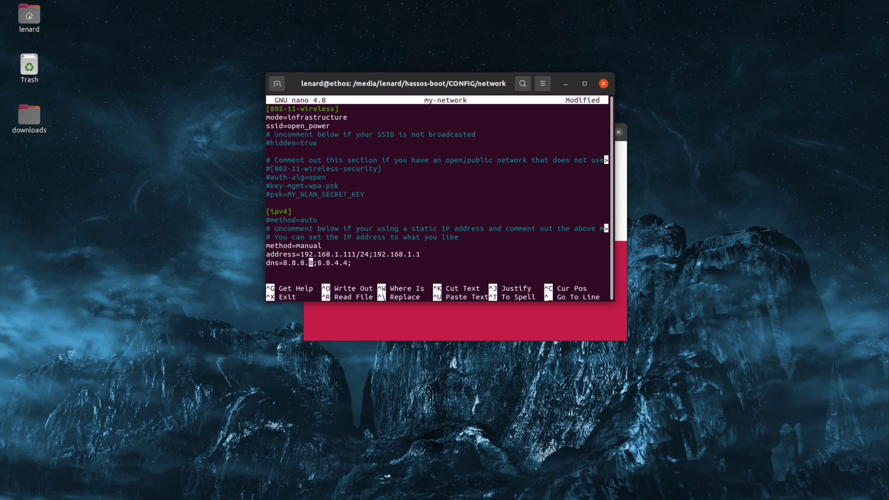
key(Left)
key(Left)
key(Left)
key(Left)
key(Left)
key(Left)
key(Left)
key(Left)
key(Left)
key(Left)
text(#)
key(Up)
key(Left)
text(#)
key(Up)
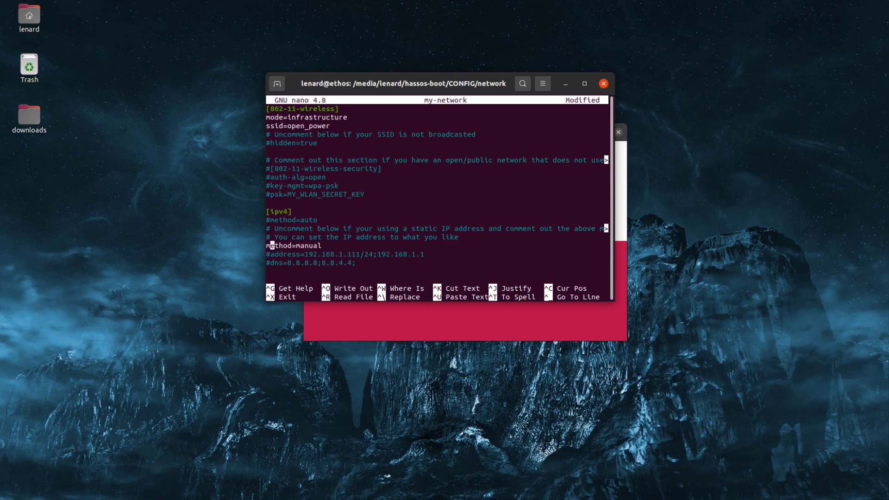
key(Left)
text(#)
key(Up)
key(Up)
key(Up)
key(BackSpace)
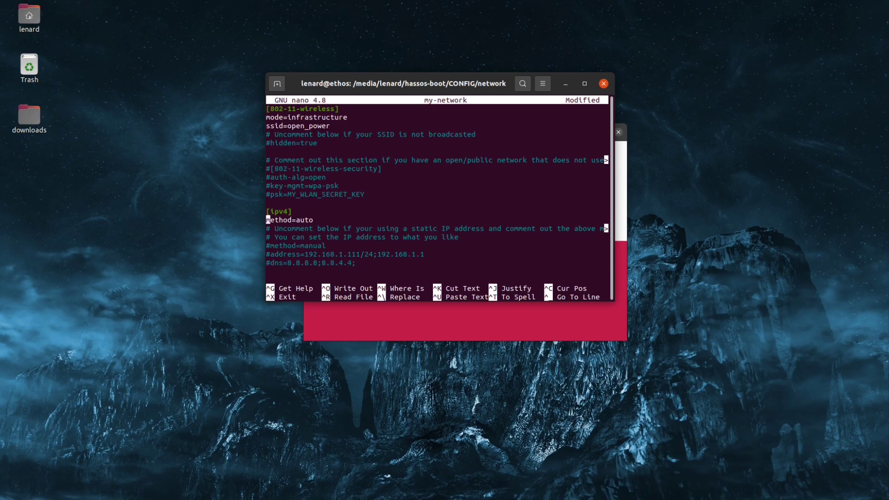
key(ctrl+o)
key(Return)
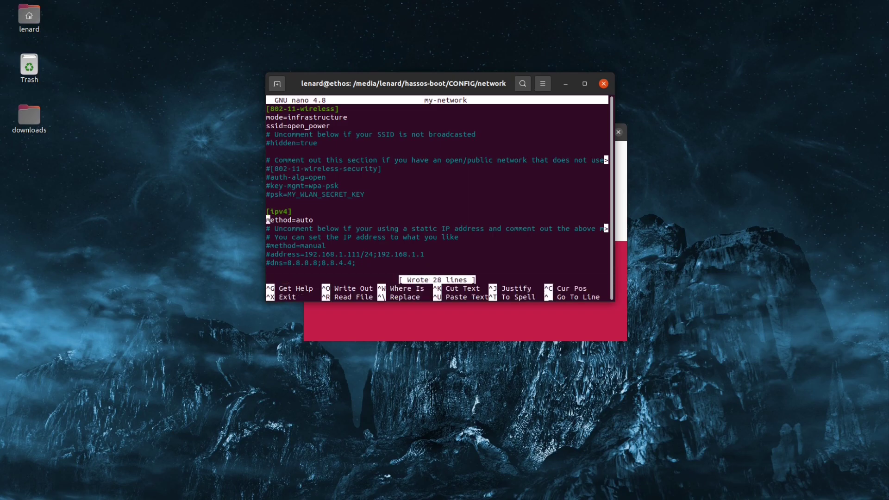
Exit nano and list the folder to confirm my-network exists
key(ctrl+x)
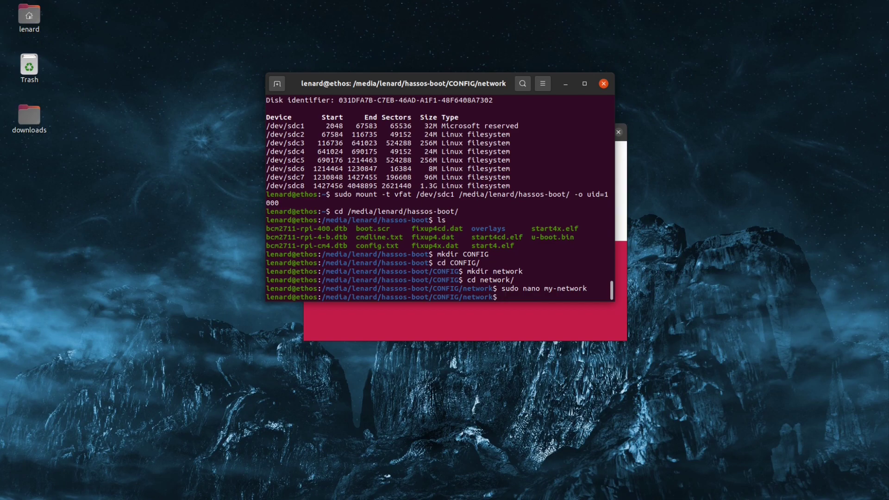
text(ls)
key(Return)
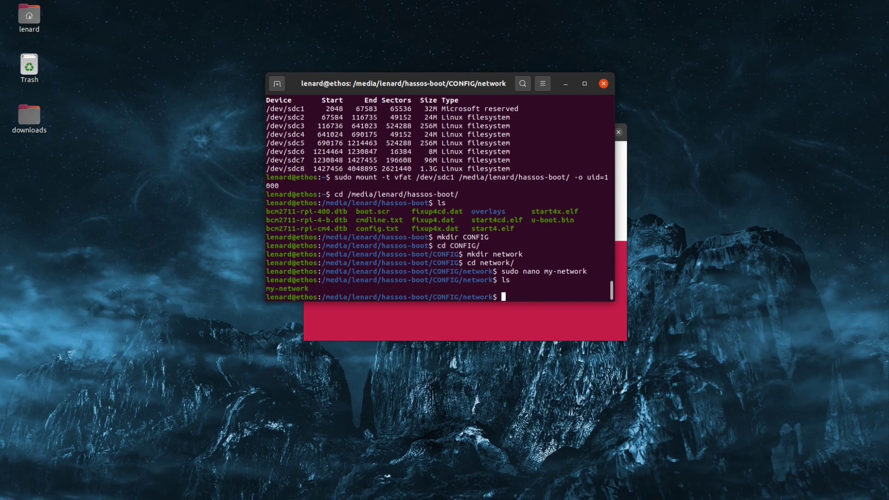
Reopen my-network in nano, check the uuid value, and close it without saving
key(Up)
key(Up)
key(Return)
key(Down)
key(Down)
key(Right)
key(Right)
key(Right)
key(Right)
key(Right)
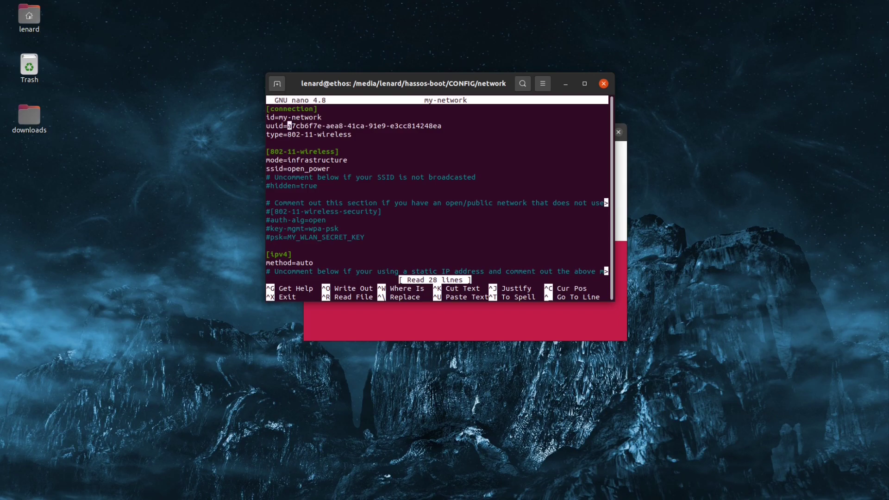
key(shift+Right)
key(shift+Right)
key(shift+Right)
key(shift+Right)
key(shift+Right)
key(shift+Right)
key(shift+Right)
key(shift+Right)
key(shift+Right)
key(shift+Right)
key(shift+Right)
key(shift+Right)
key(shift+Right)
key(shift+Right)
key(shift+Right)
key(shift+Right)
key(shift+Right)
key(shift+Right)
key(shift+Right)
key(shift+Right)
key(shift+Right)
key(shift+Right)
key(shift+Right)
key(shift+Right)
key(shift+Right)
key(shift+Right)
key(shift+Right)
key(shift+Right)
key(shift+Right)
key(shift+Right)
key(shift+Right)
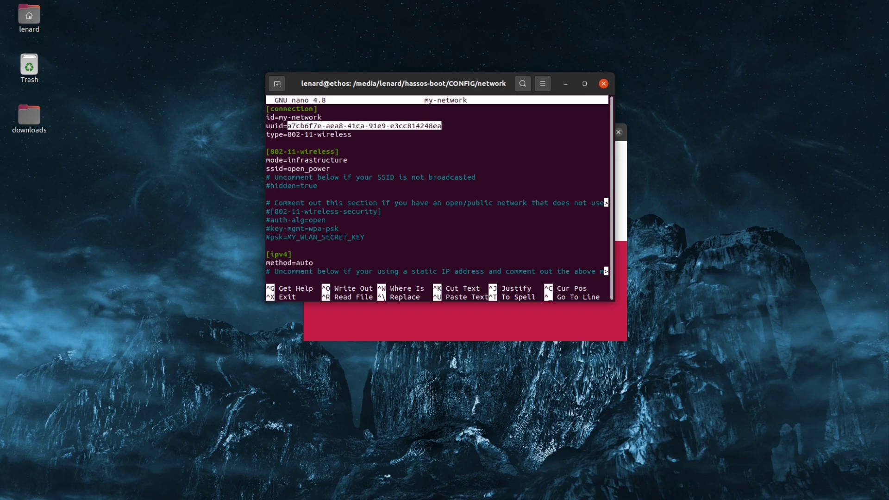
key(ctrl+x)
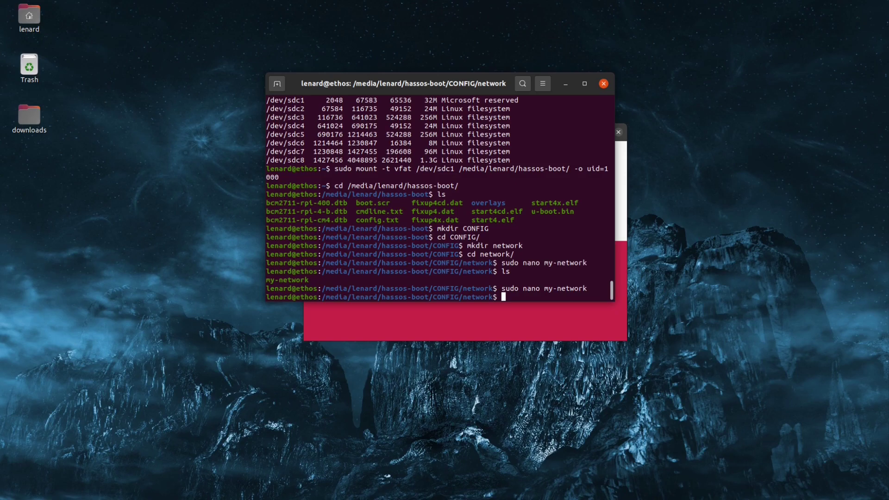
Close the terminal window and the Raspberry Pi Imager window
key(ctrl+d)
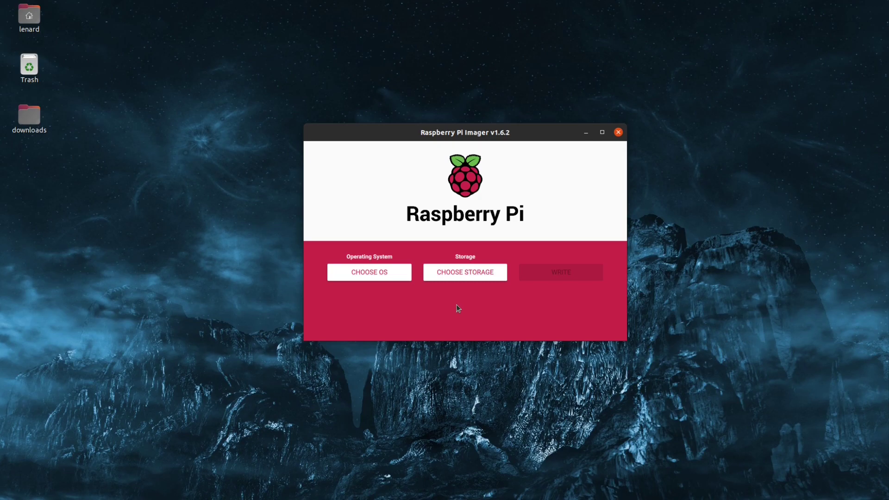
key(alt+F4)
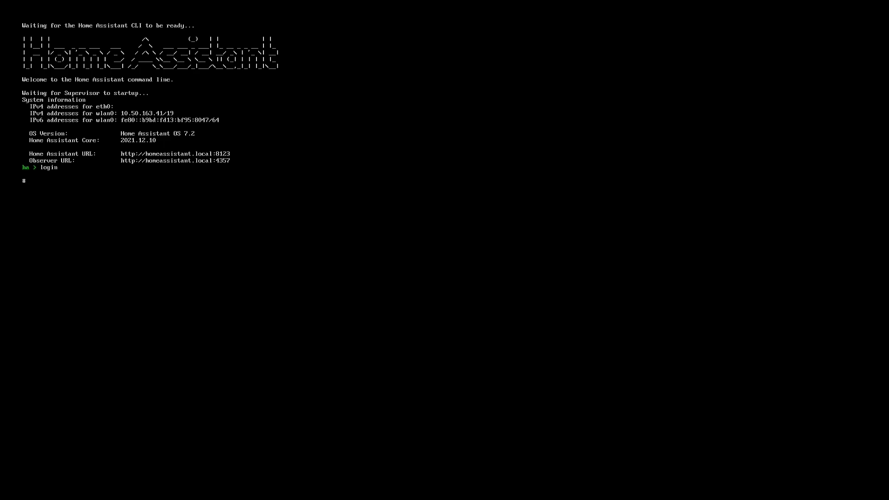
Run nmcli radio to confirm the Wi-Fi radio reports enabled
text(nmcli radio)
key(Return)
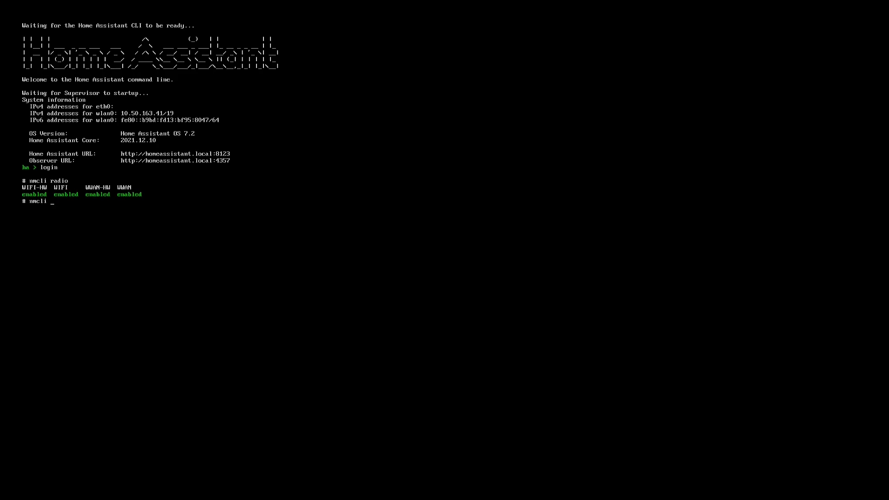
Rescan and list nearby Wi-Fi networks with nmcli device wifi, then start an nmcli connect command
text(device wifi resca)
text(nmcli device wifi)
key(Return)
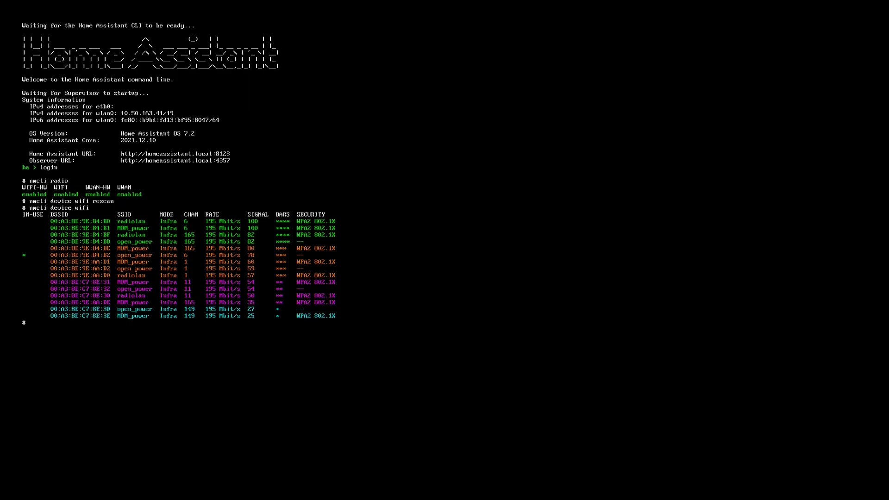
text(nmcli device wifi connect "your_ss)
text(password "pas)
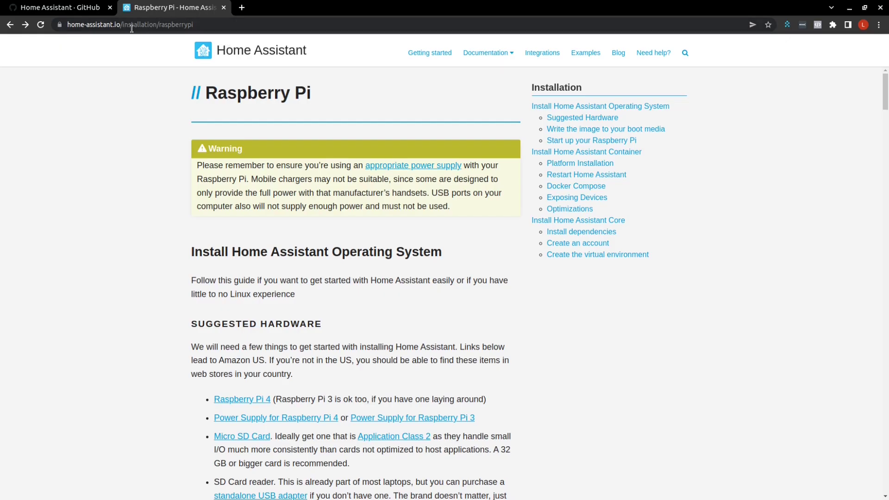
Load homeassistant.local:8123 in Chrome's address bar, which fails to resolve
click(111, 25)
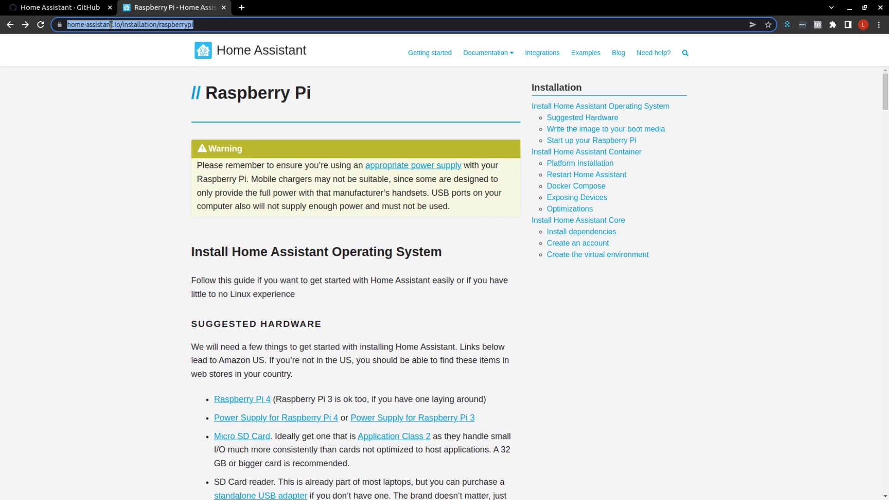
text(homeassi)
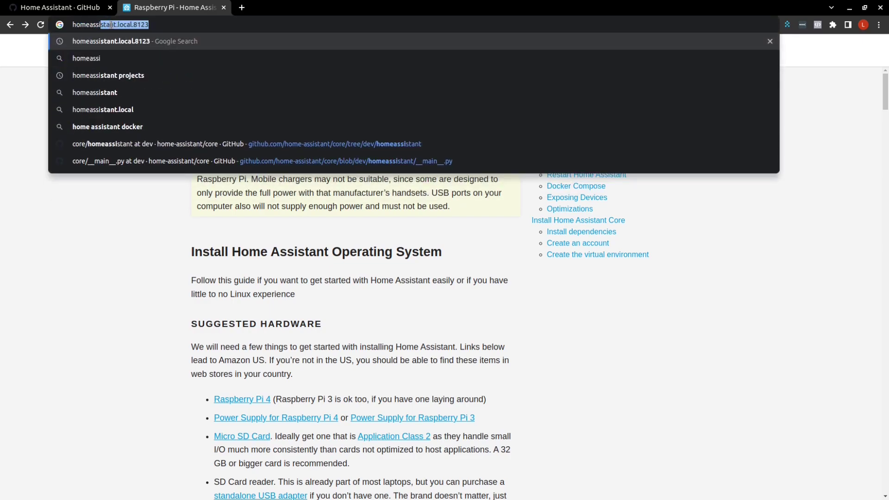
key(Right)
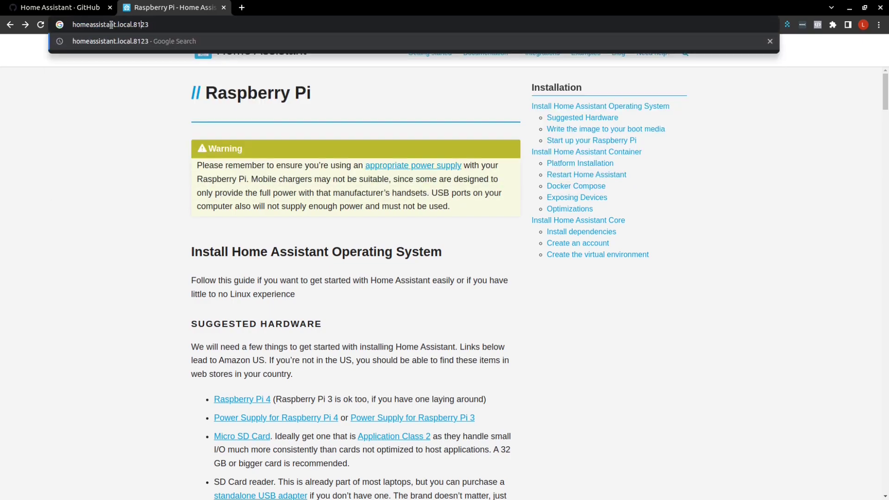
key(BackSpace)
key(BackSpace)
key(BackSpace)
key(BackSpace)
key(BackSpace)
text(:)
key(Return)
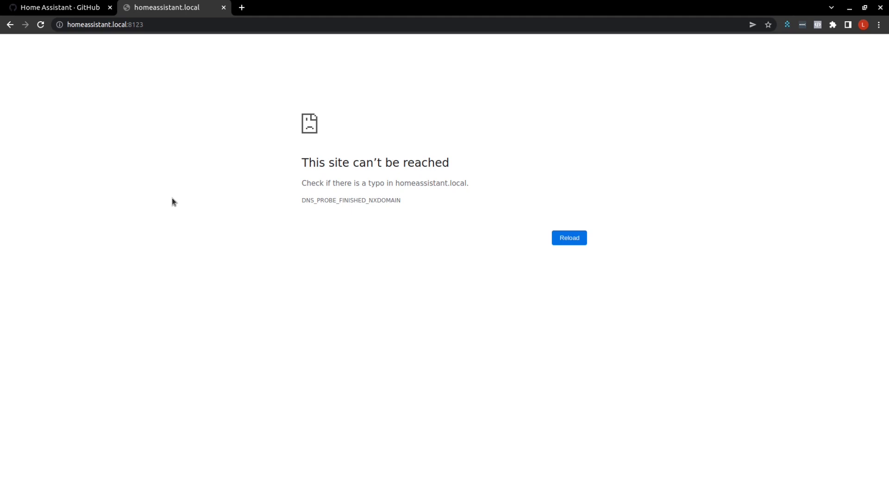
click(150, 25)
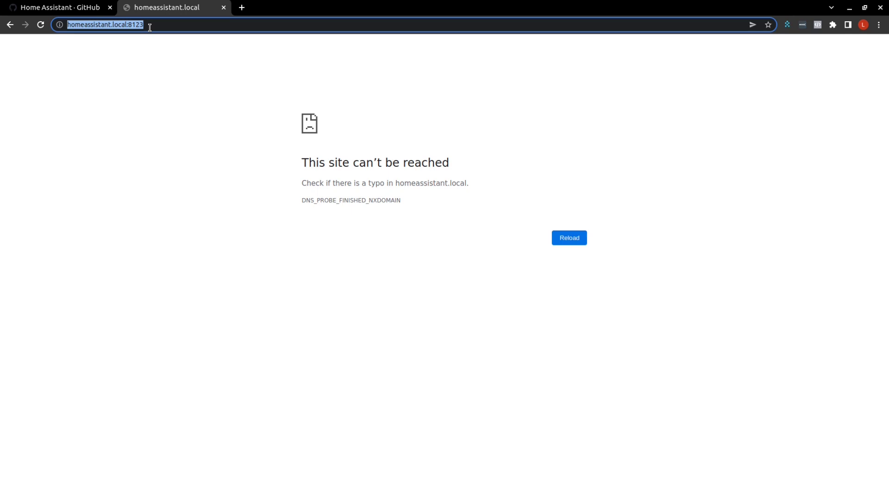
key(ctrl+v)
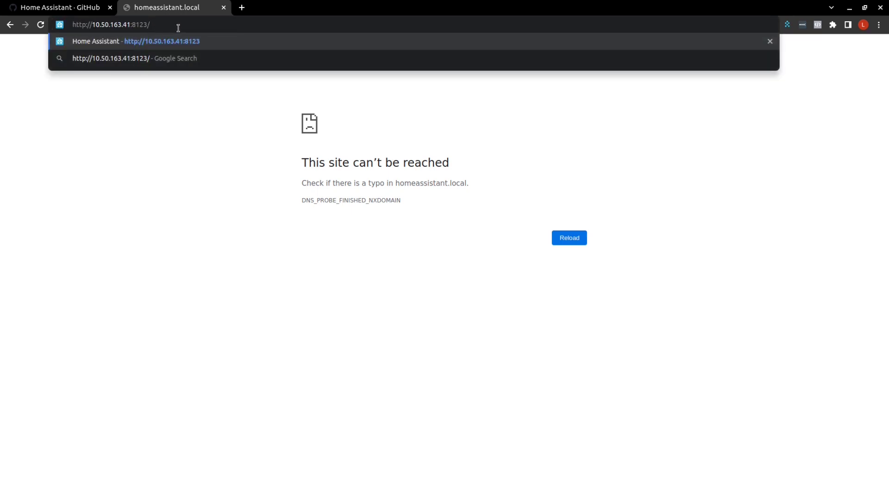
key(Return)
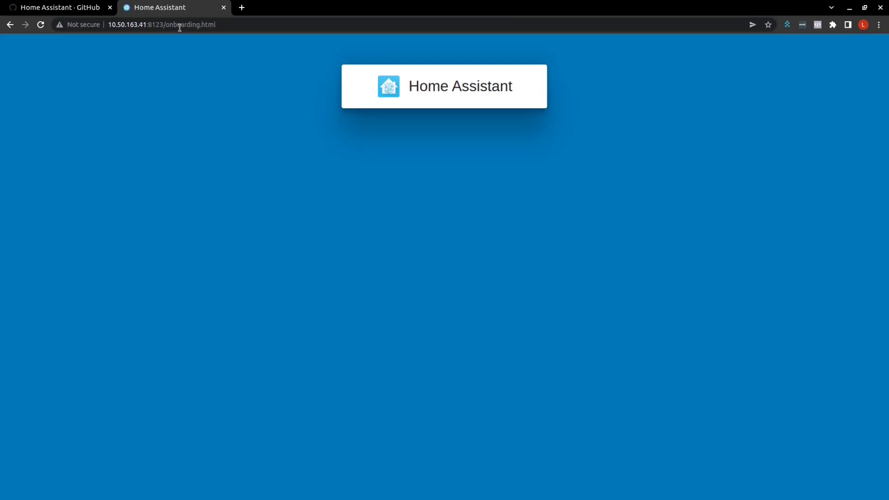